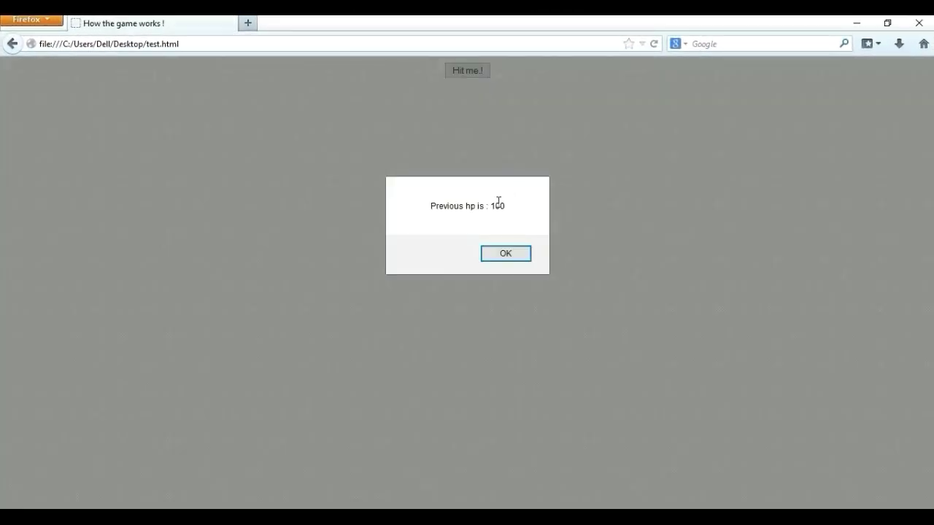
Dismiss the hp alerts on the game page and view the source code of test.html
left_click(507, 252)
left_click(514, 255)
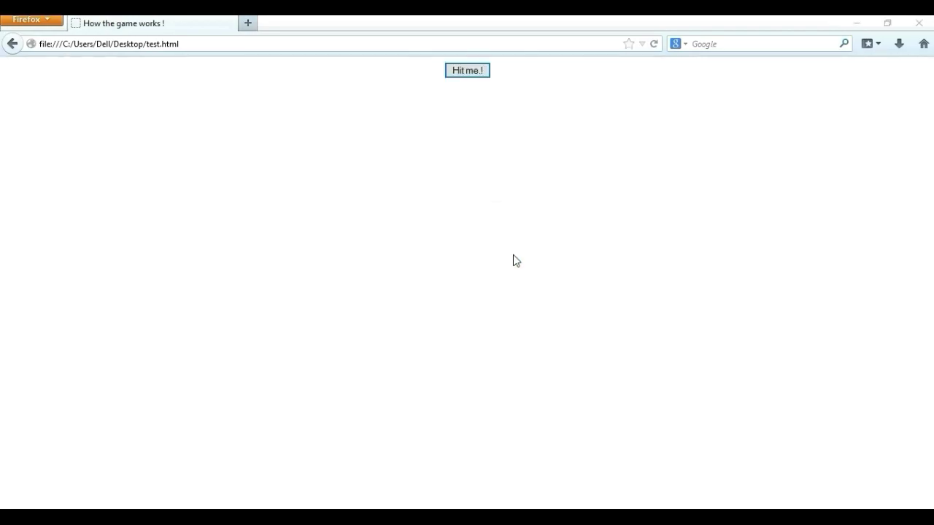
key("ctrl+u")
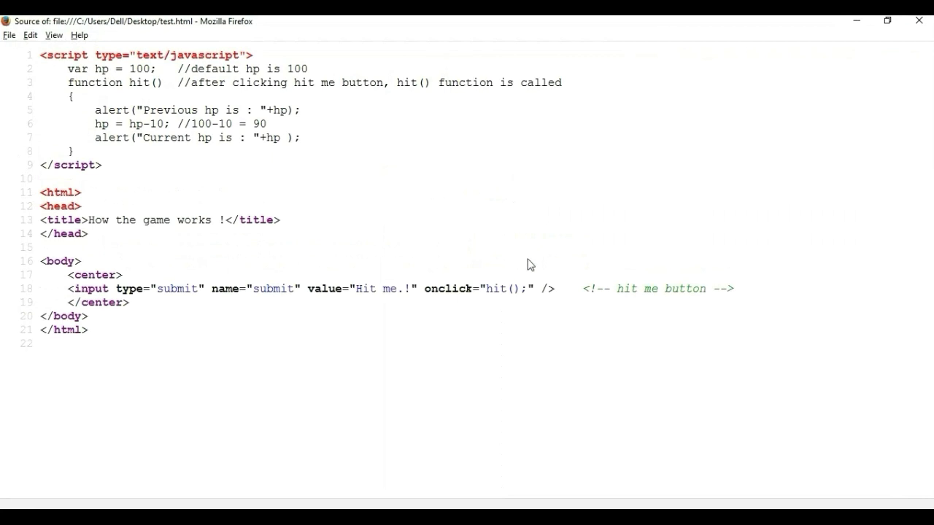
Examine the Hit me button's input line, the hit() function name and the hp = hp-10 line by highlighting them
double_click(259, 67)
triple_click(403, 294)
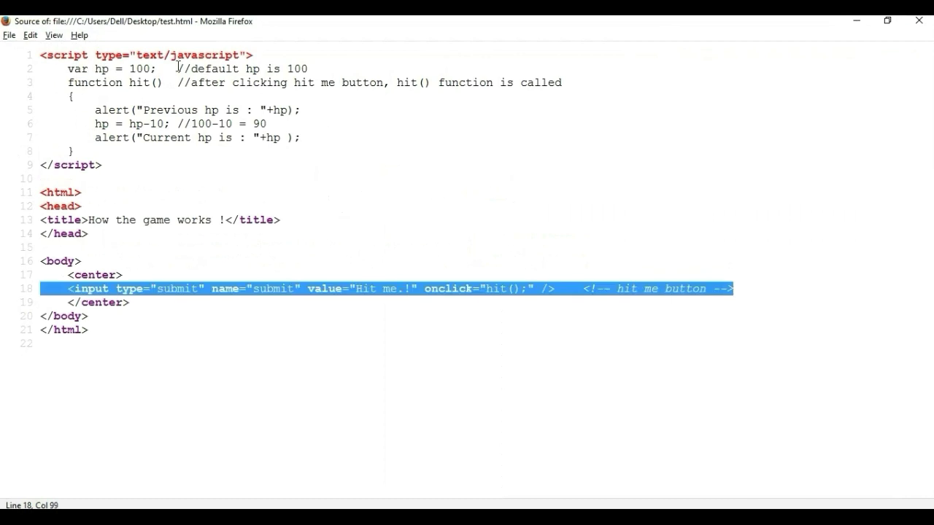
left_click(146, 83)
double_click(146, 84)
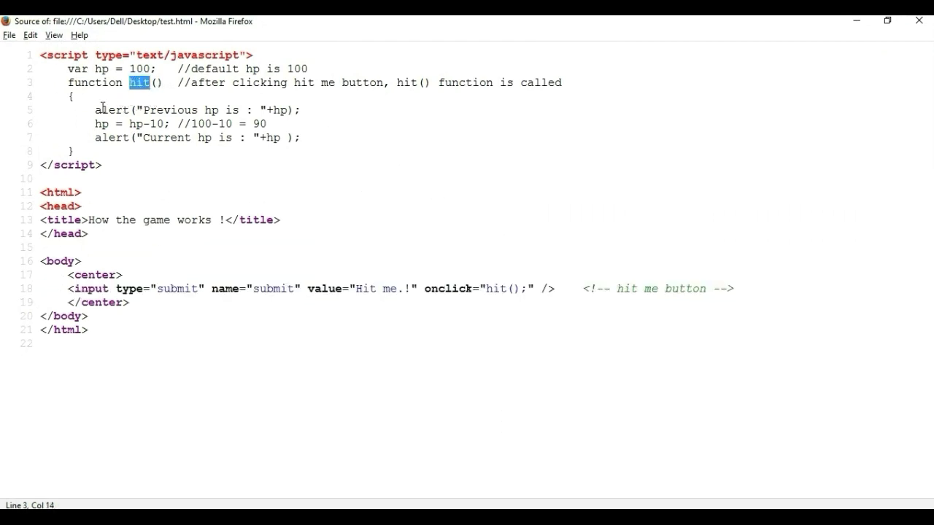
left_click_drag(95, 123, 281, 124)
left_click(172, 123)
left_click(281, 124)
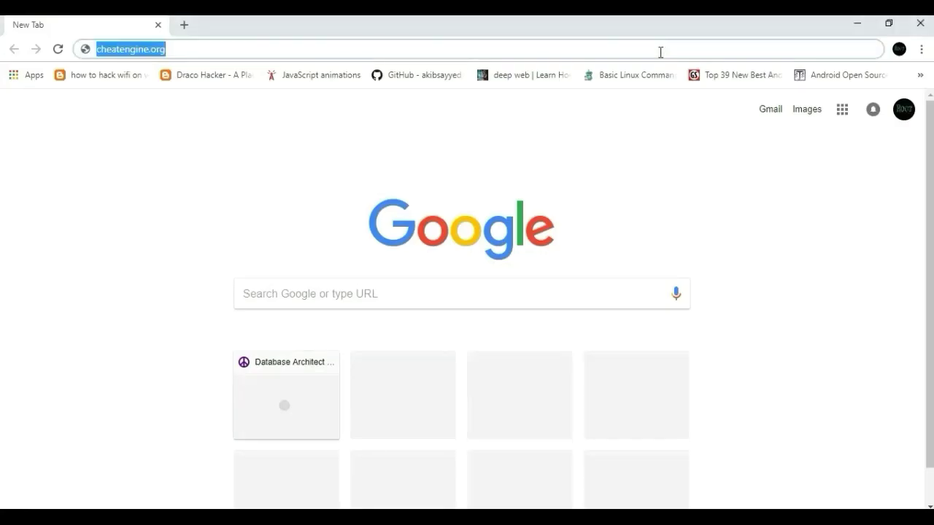
Open cheatengine.org in Chrome, start the Cheat Engine installer download and cancel the transfer
key("Return")
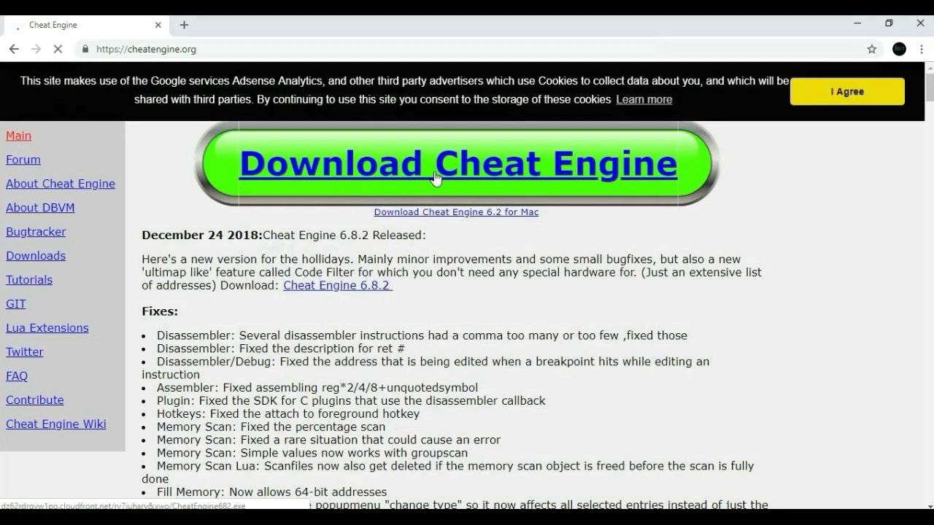
left_click(436, 179)
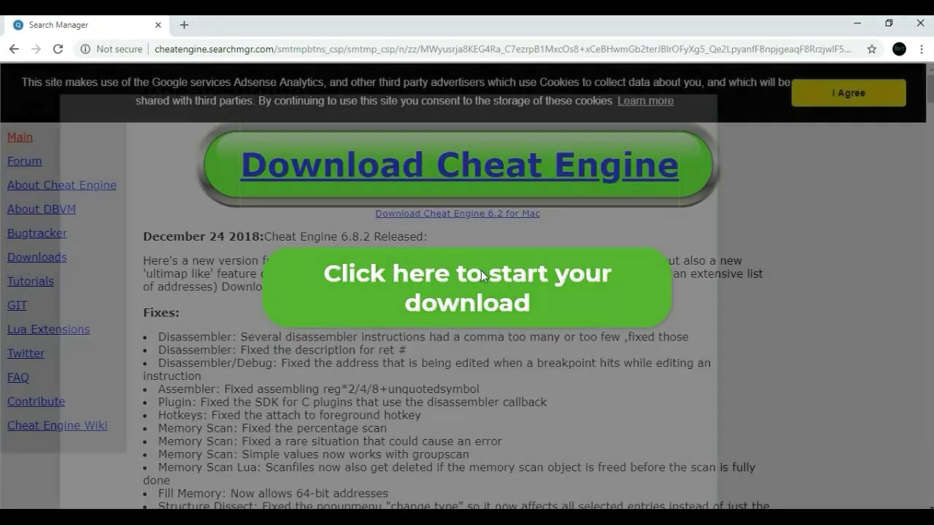
left_click(480, 270)
left_click(712, 98)
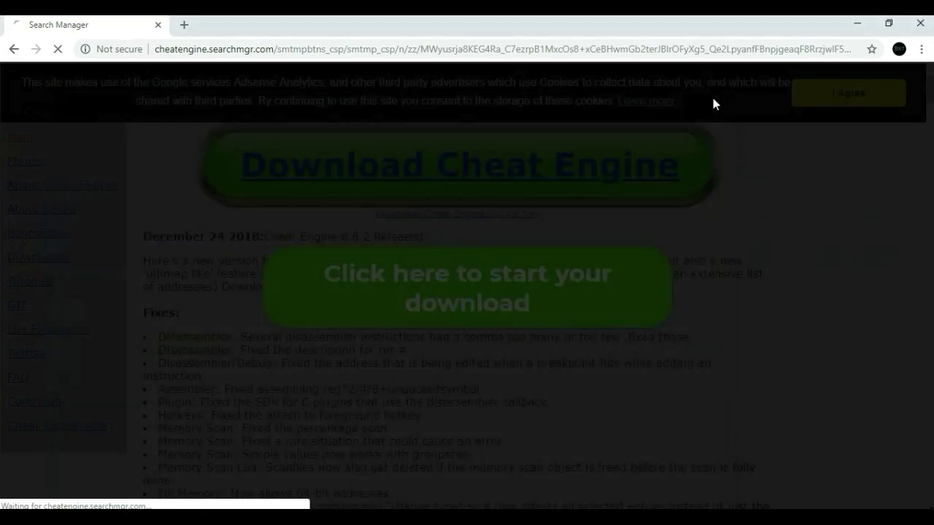
left_click(478, 317)
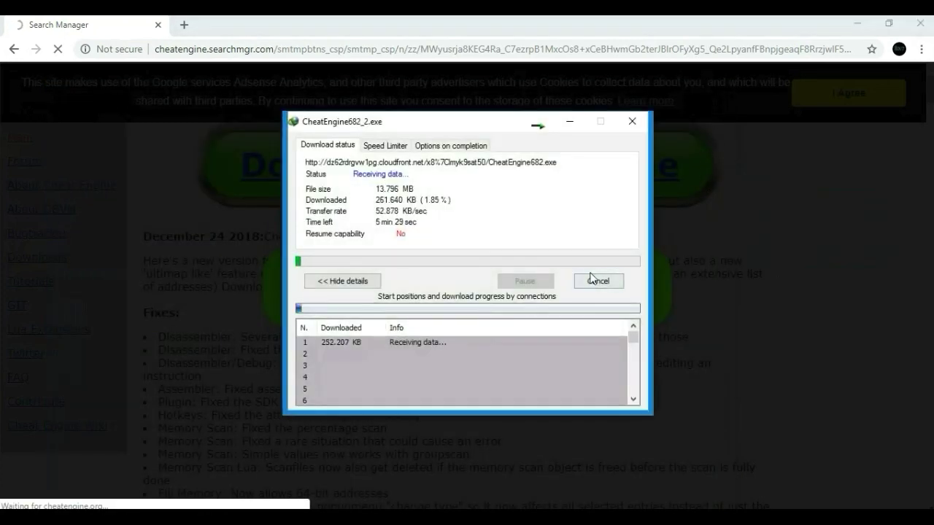
left_click(592, 280)
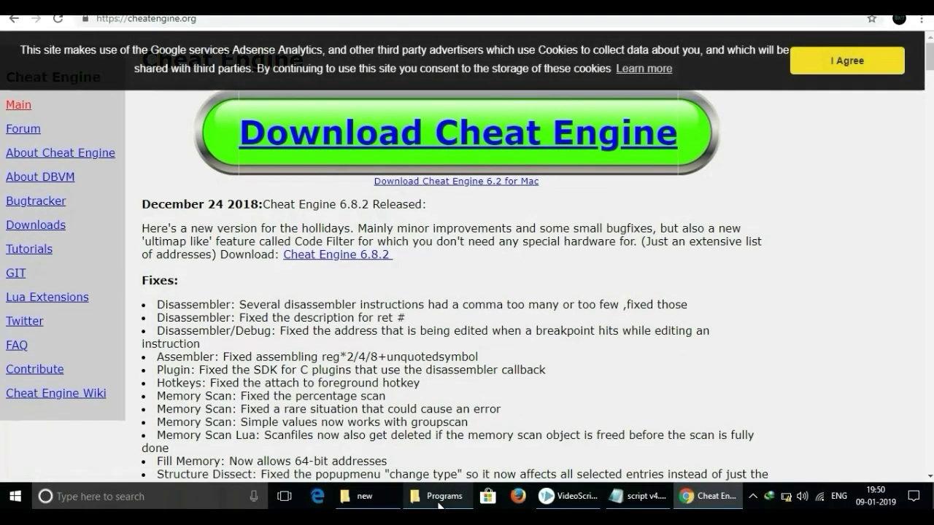
Switch to the Programs folder in File Explorer and run the CheatEngine682.exe installer
left_click(440, 503)
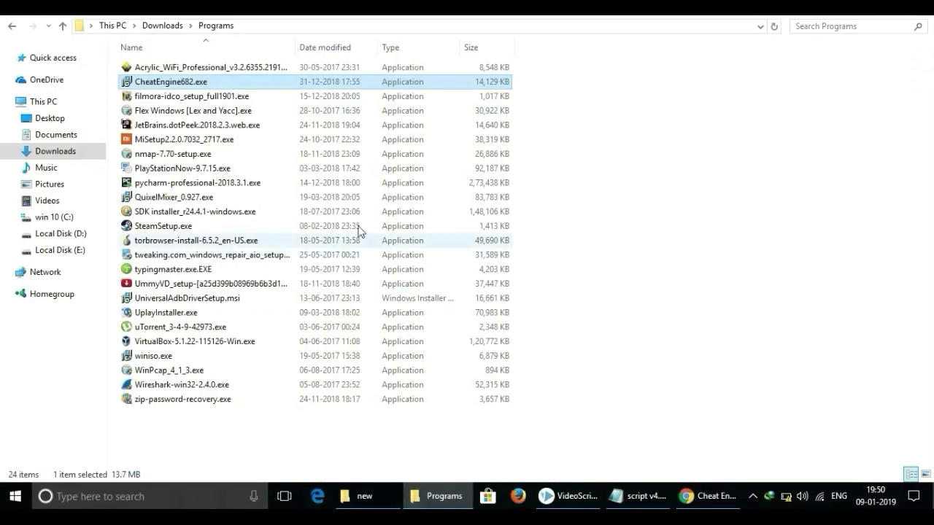
right_click(305, 82)
left_click(357, 94)
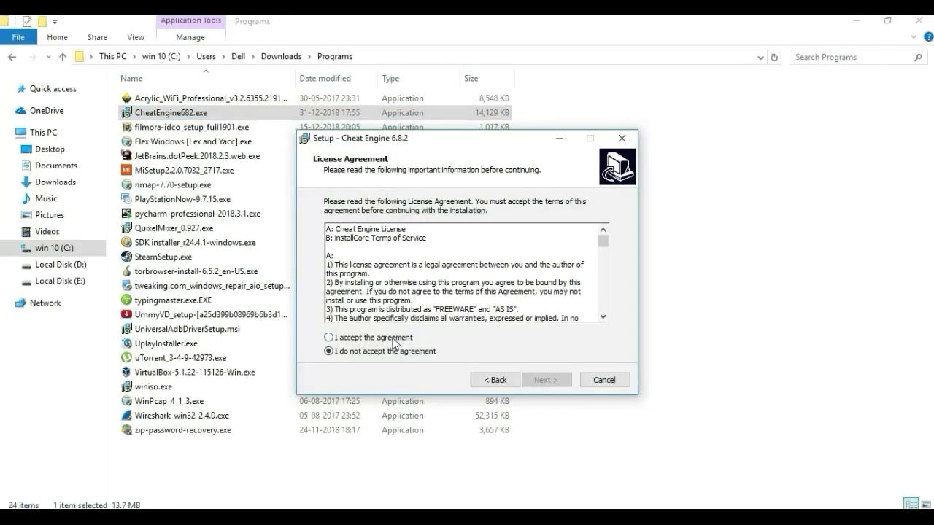
Accept the license agreement and agree to install into the existing Cheat Engine 6.8.2 folder
left_click(394, 308)
left_click(556, 382)
left_click(558, 383)
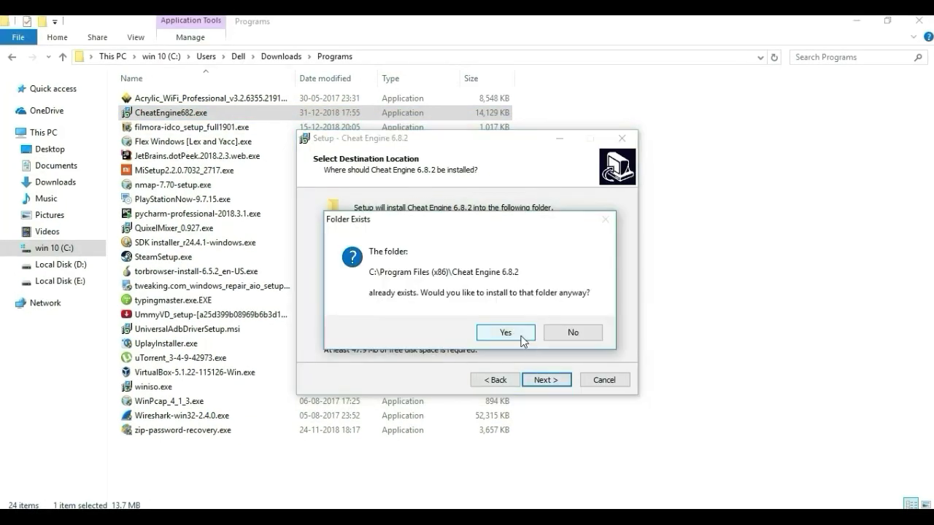
left_click(506, 333)
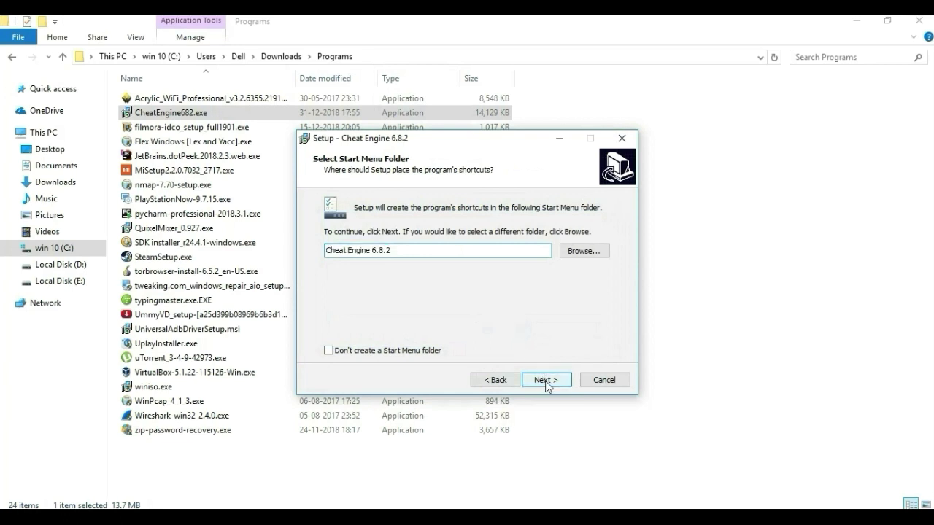
Keep the default Start Menu folder, disable the desktop icon and new version check, and complete the Cheat Engine installation
left_click(545, 381)
left_click(410, 245)
left_click(470, 276)
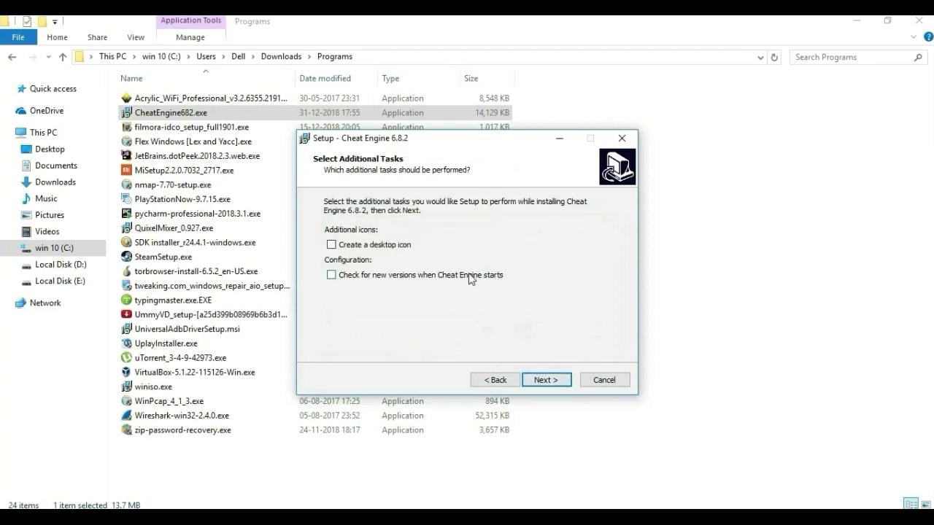
left_click(555, 381)
left_click(556, 381)
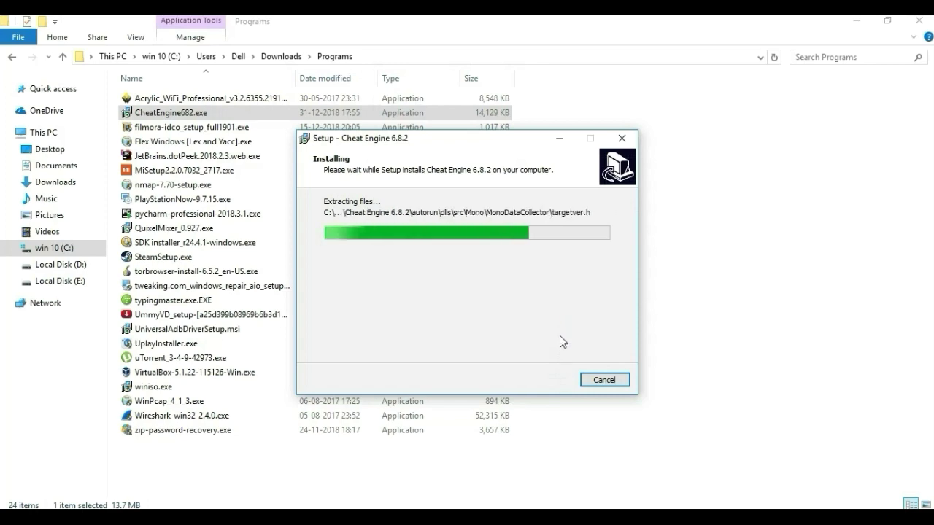
left_click(541, 380)
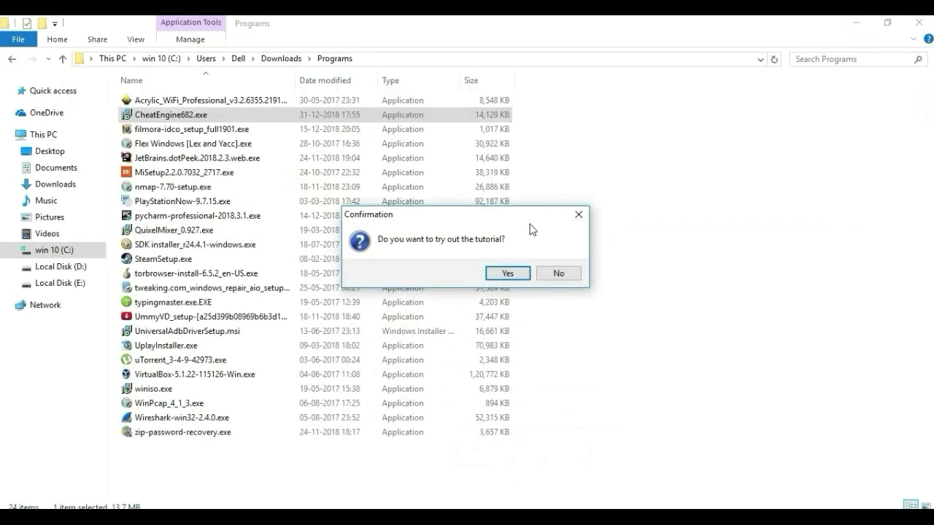
Start the offered Cheat Engine tutorial, view the Step 2 instructions and try closing the tutorial
left_click(509, 274)
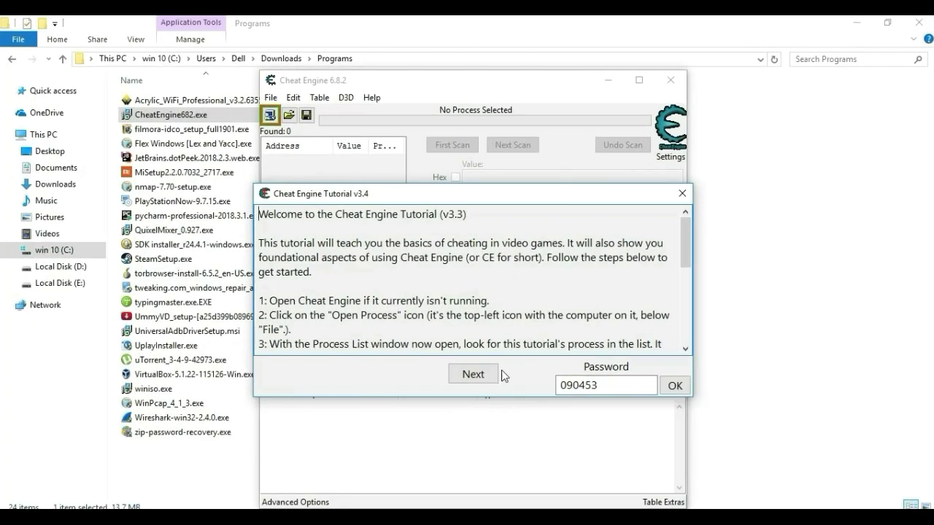
left_click(472, 373)
scroll(471, 277, "down", 2)
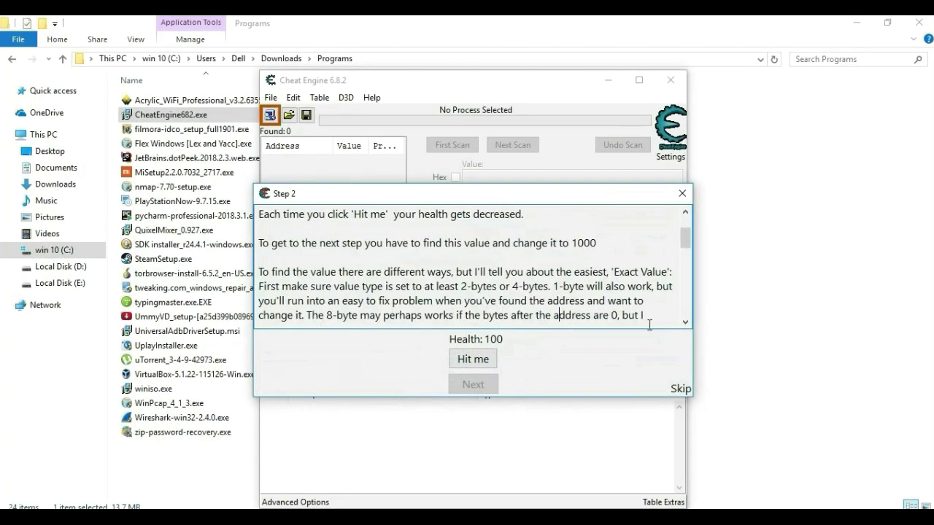
left_click(682, 194)
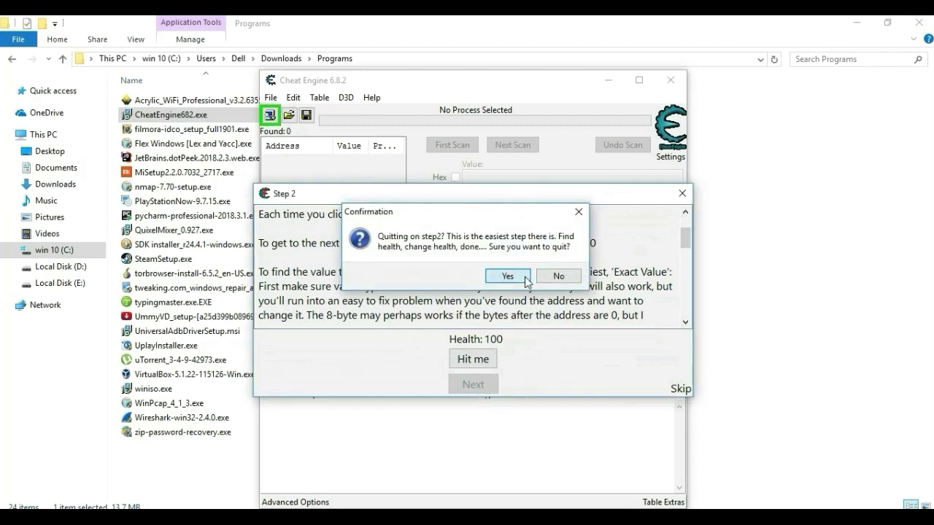
left_click(566, 275)
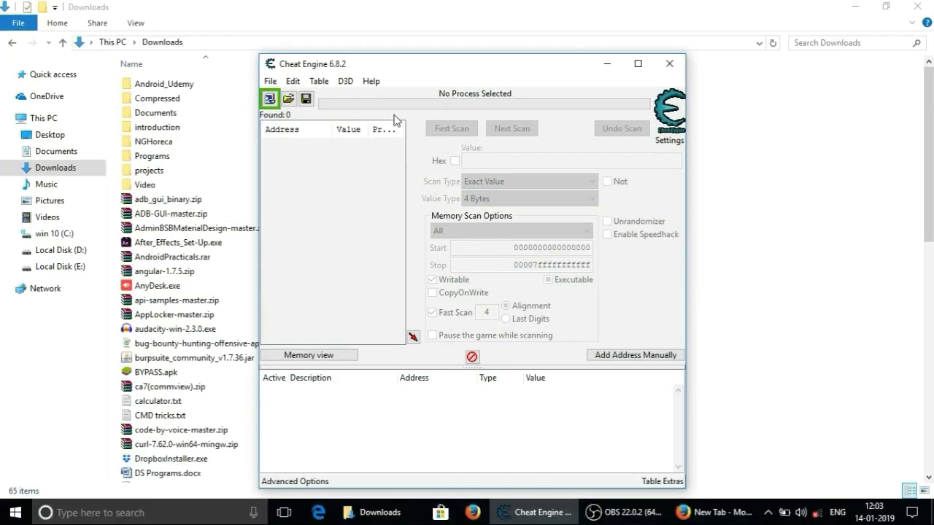
Open the 64-bit Cheat Engine tutorial, read through its welcome instructions and quit it
left_click(372, 82)
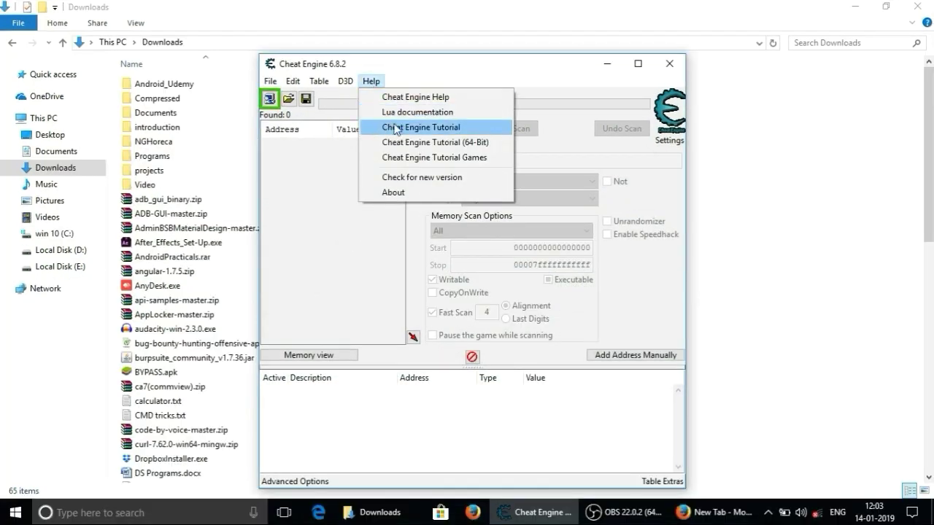
left_click(437, 143)
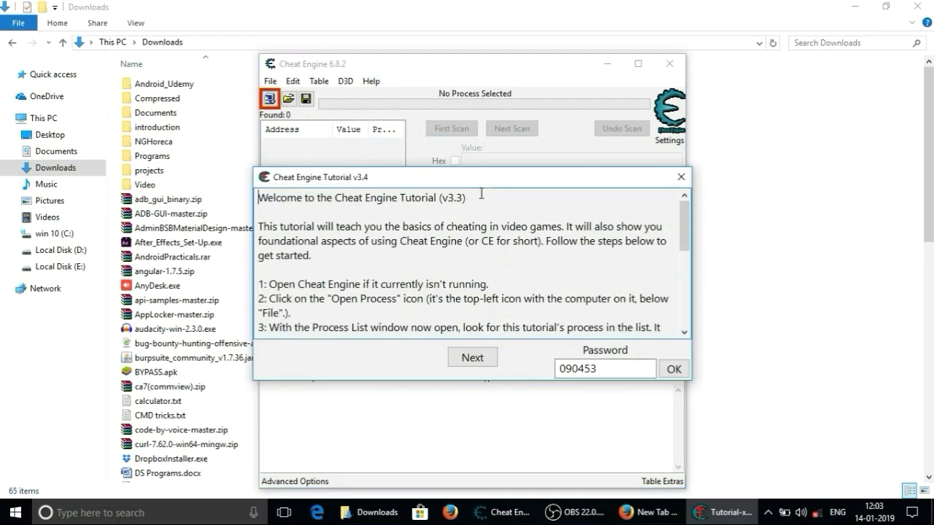
scroll(481, 203, "down", 4)
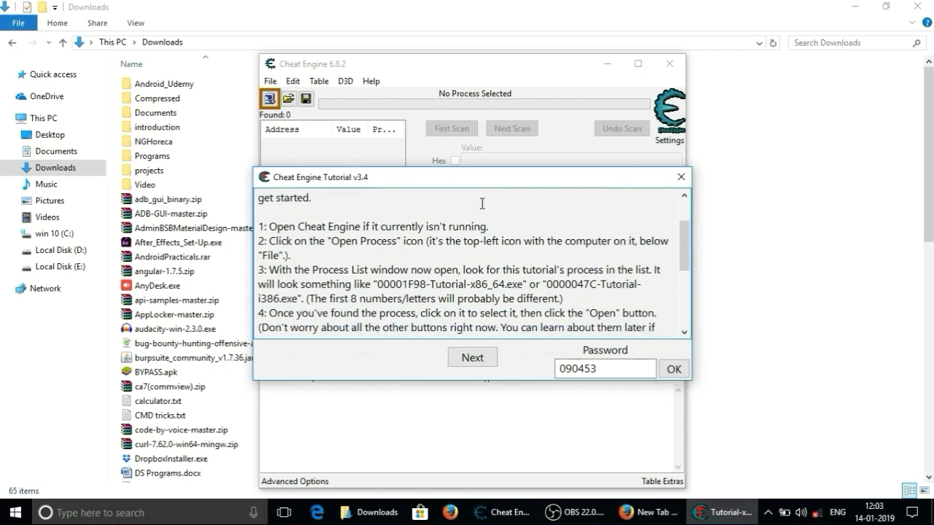
scroll(481, 203, "down", 3)
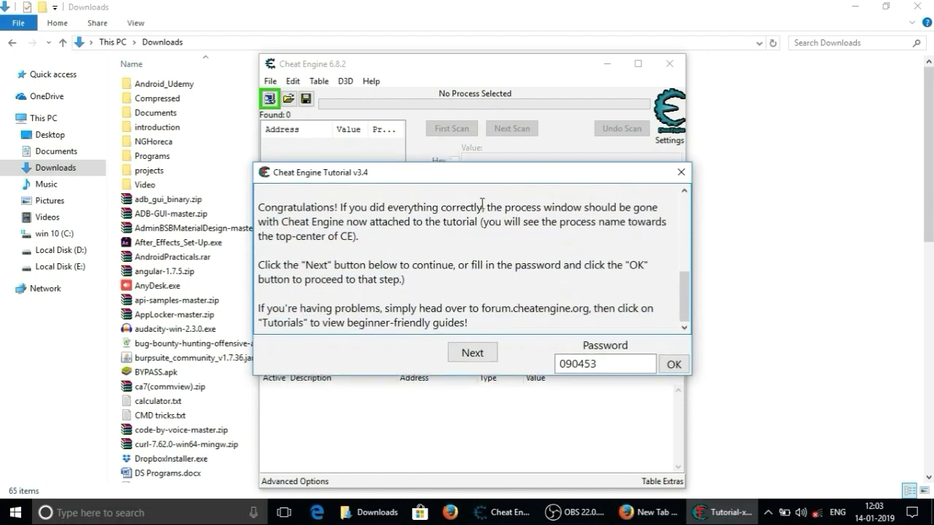
scroll(481, 204, "up", 3)
scroll(481, 203, "up", 4)
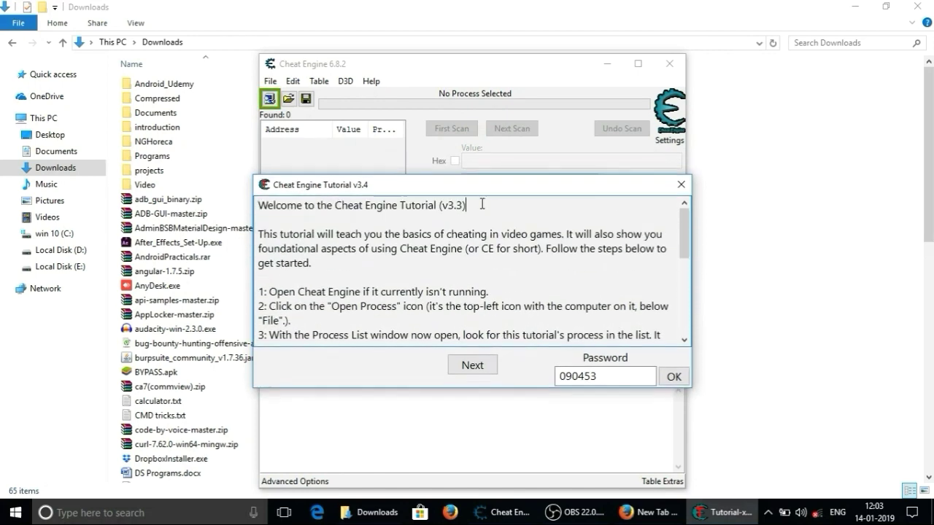
left_click(681, 179)
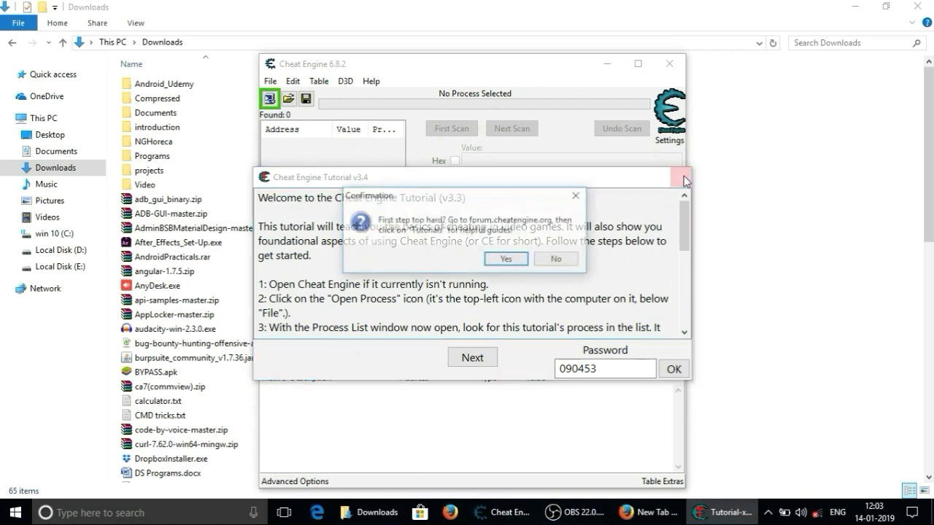
left_click(508, 261)
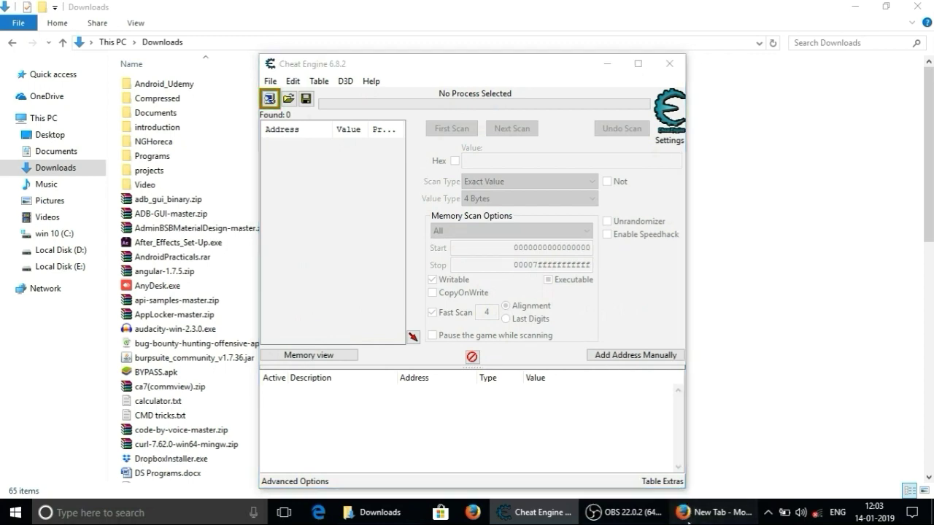
Switch to Firefox and load the local game page file:///C:/Users/Dell/Desktop/test.html
left_click(711, 512)
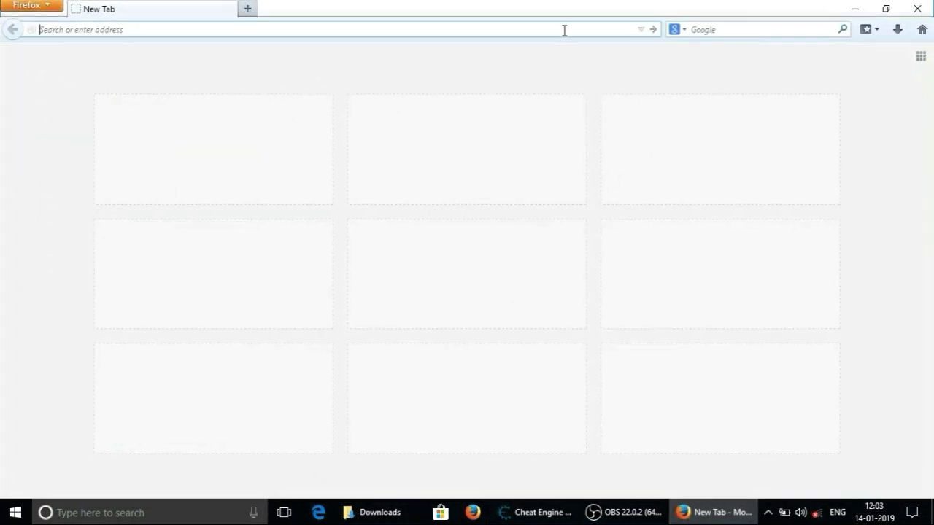
type("fiel")
key("BackSpace")
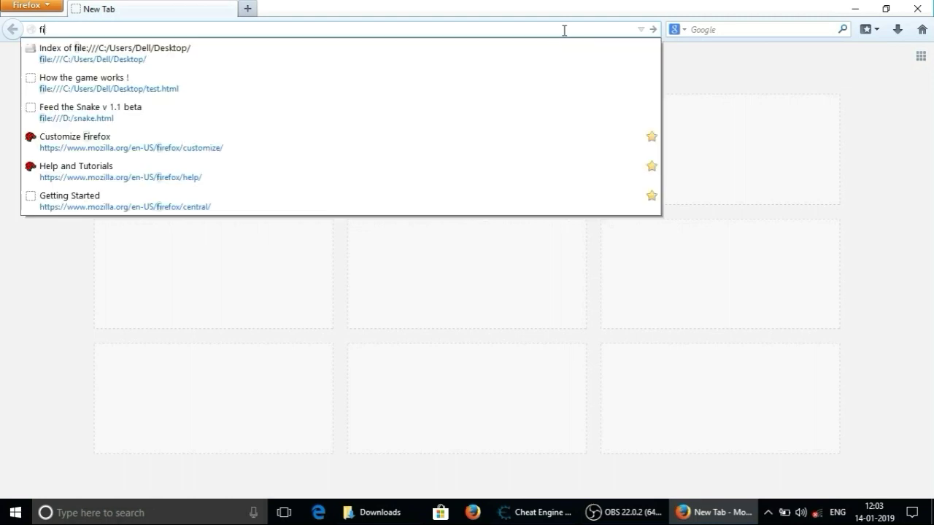
type("le")
key("Down")
type("test.")
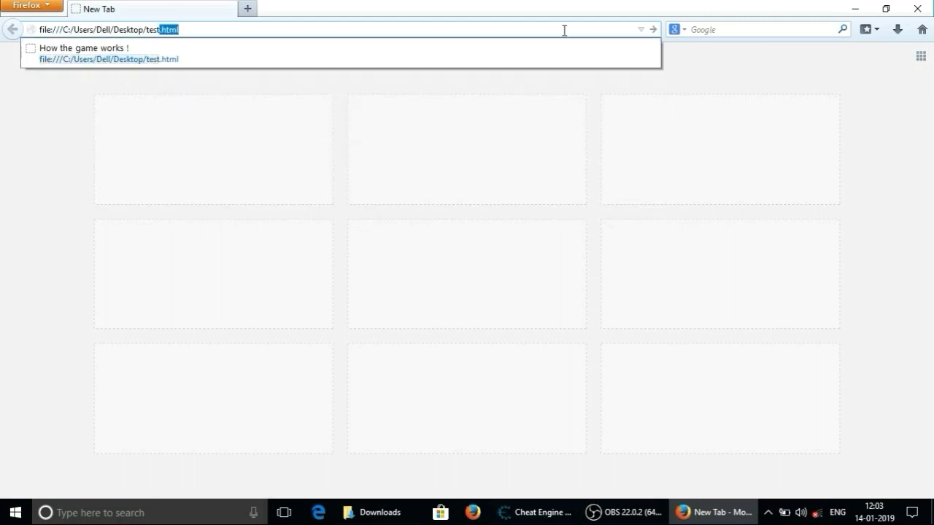
key("Return")
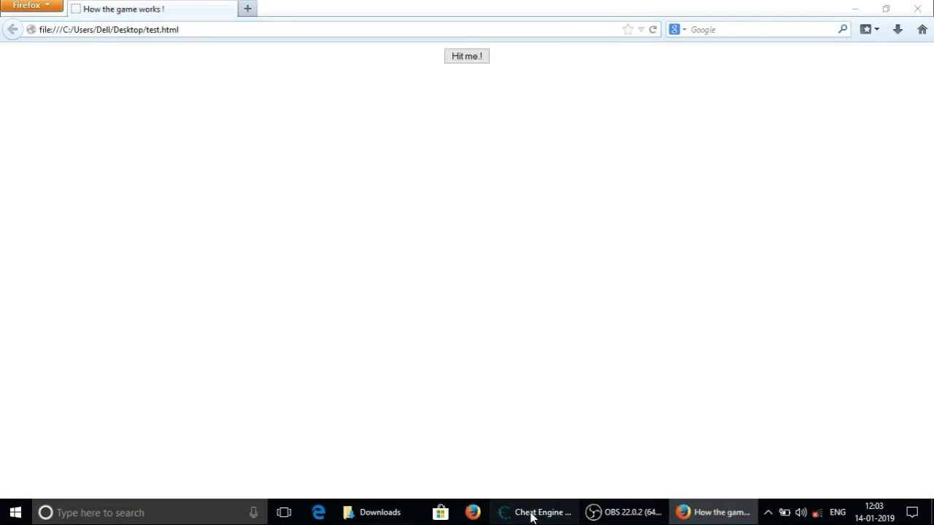
Switch to Cheat Engine and attach it to the "How the game works !" Mozilla Firefox process
left_click(528, 509)
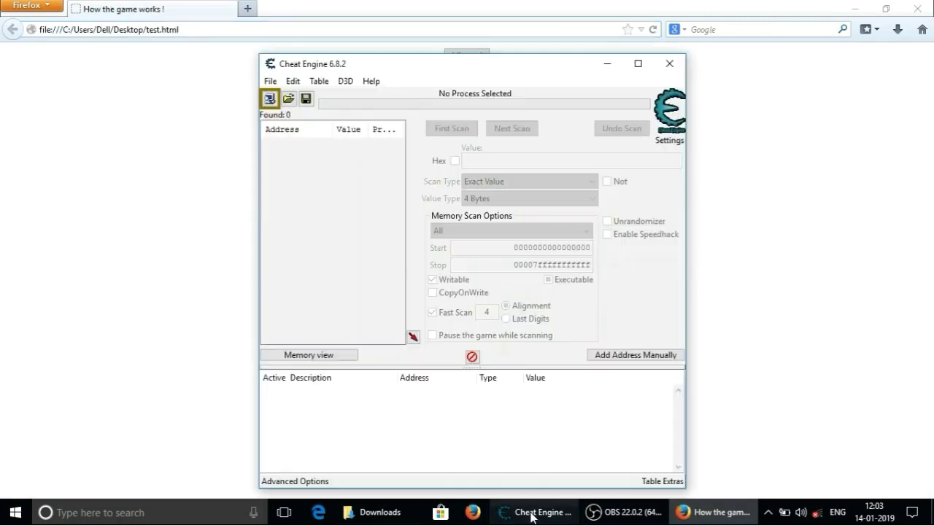
left_click(271, 100)
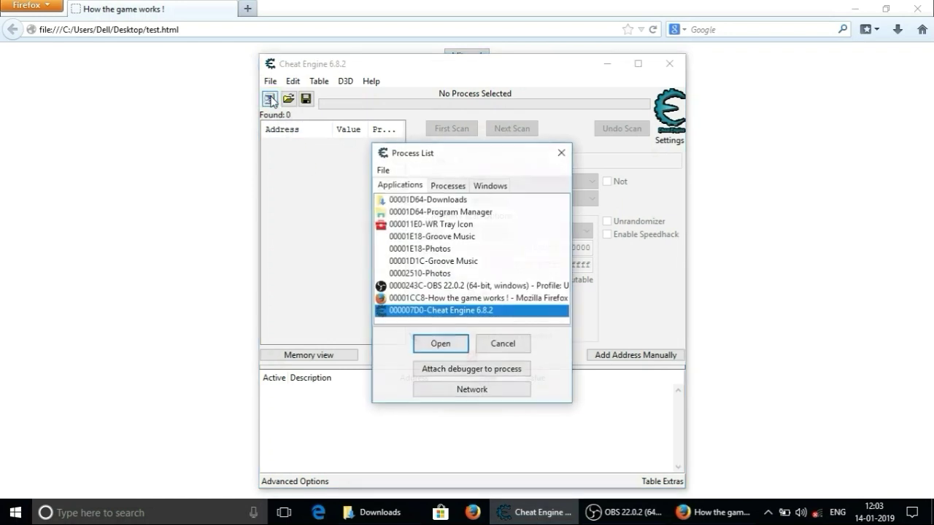
left_click(458, 299)
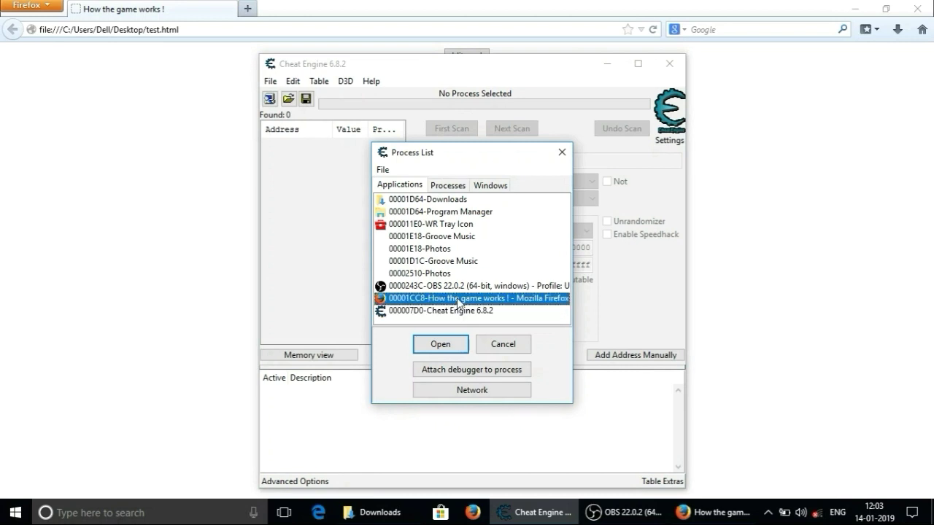
left_click(441, 344)
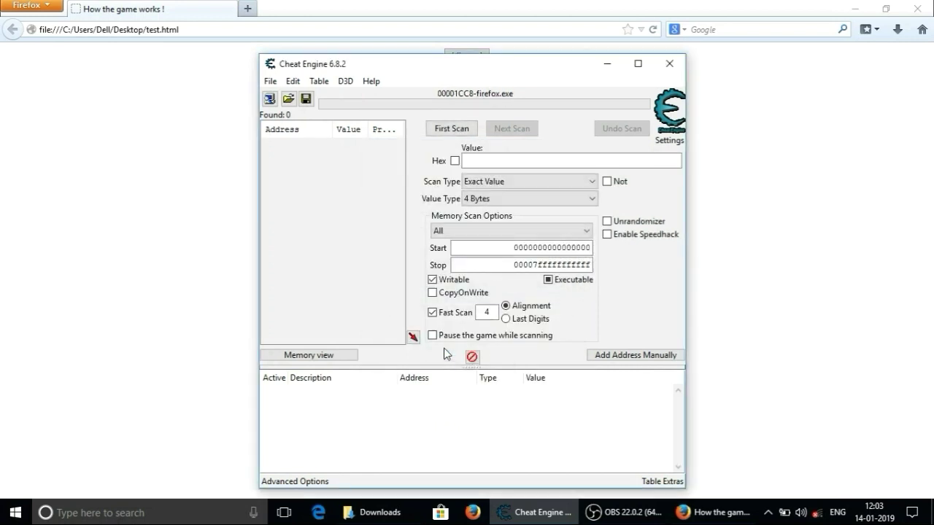
Switch to the Firefox game page, hit once, read the previous and current hp and dismiss both messages
key("alt+Tab")
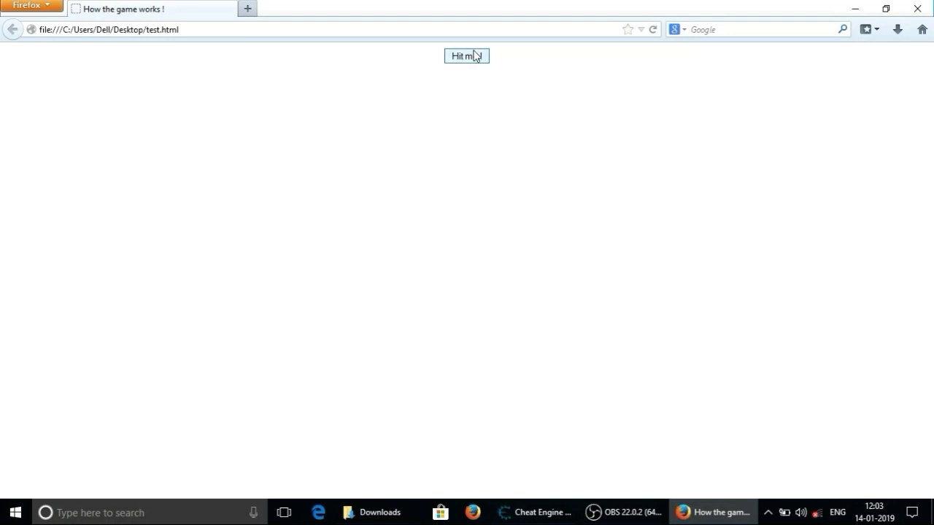
left_click(473, 57)
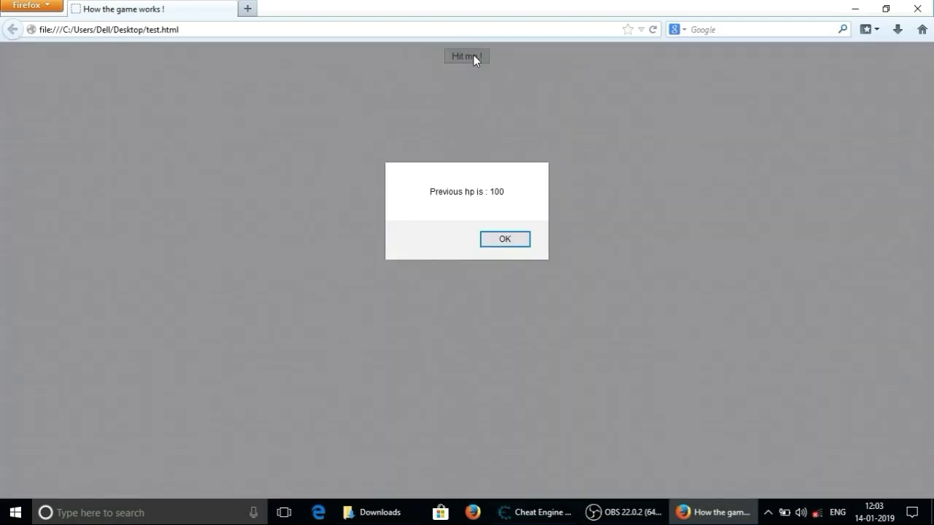
double_click(497, 191)
left_click(504, 241)
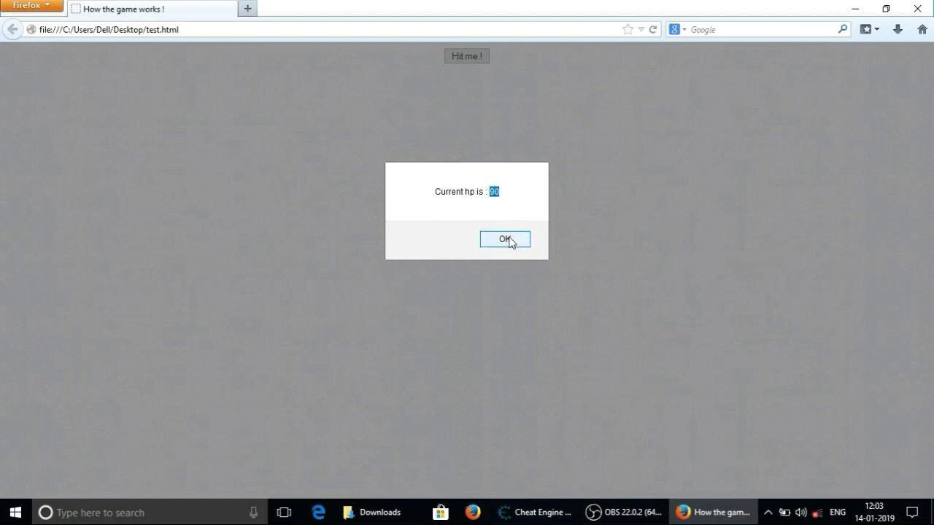
left_click(511, 240)
Switch to Cheat Engine and run a first scan for the exact value 90 with value type 4 Bytes
key("alt+Tab")
left_click(504, 159)
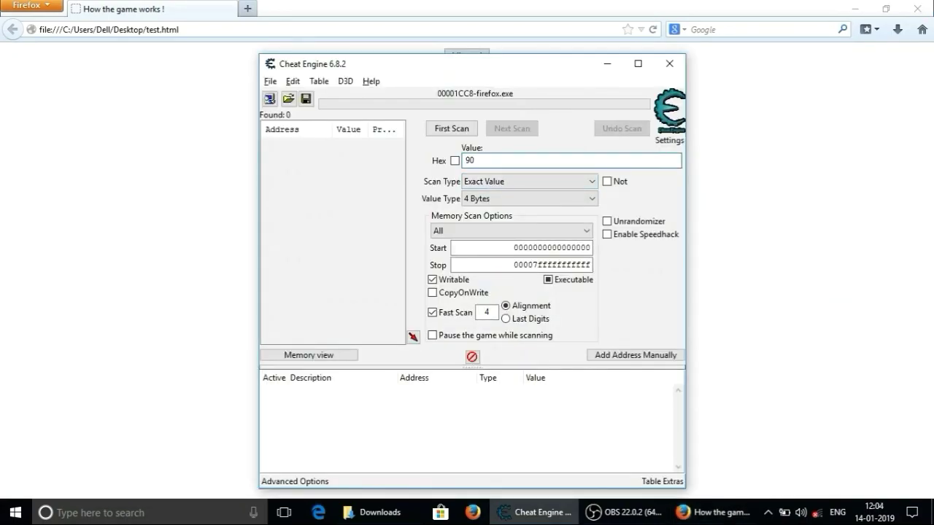
type("90")
left_click(556, 181)
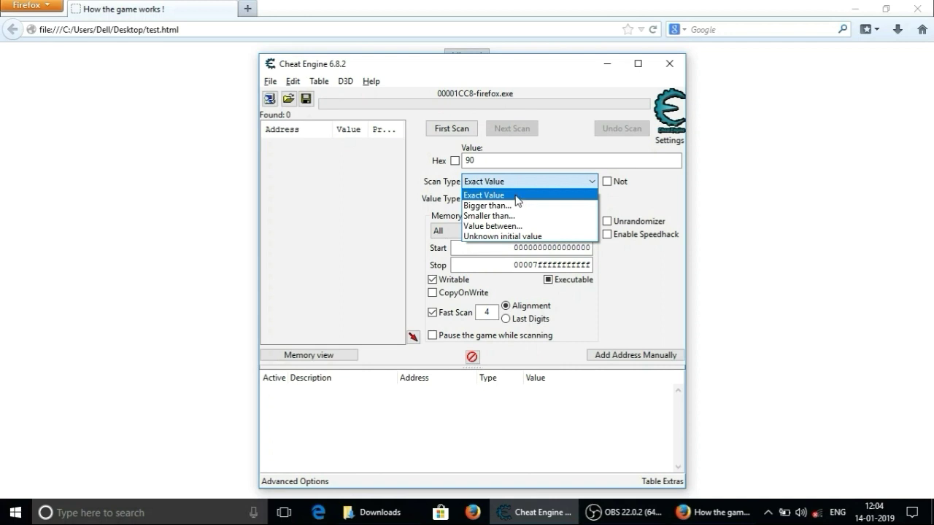
left_click(560, 183)
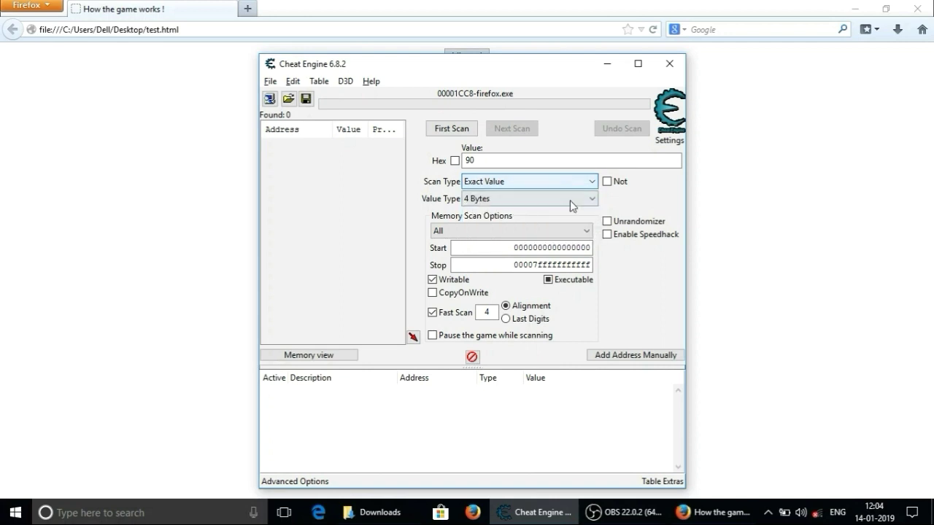
left_click(572, 201)
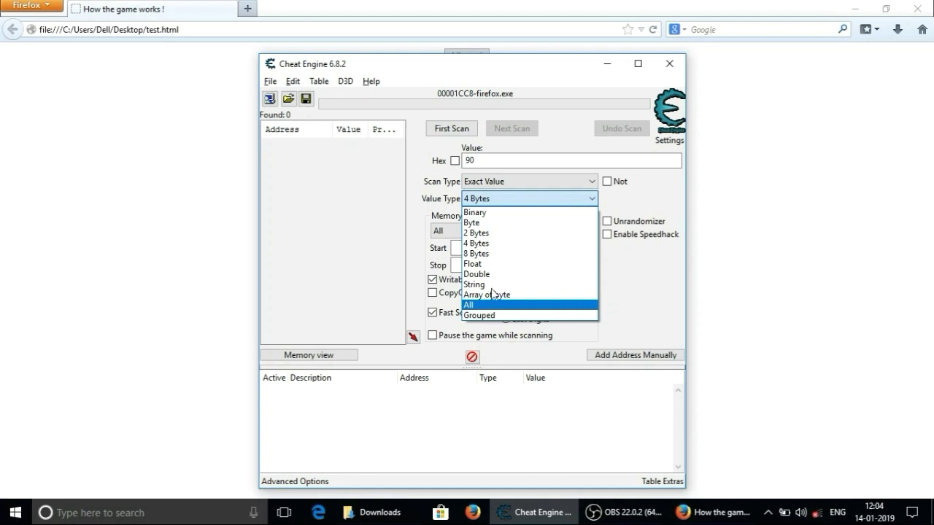
left_click(488, 246)
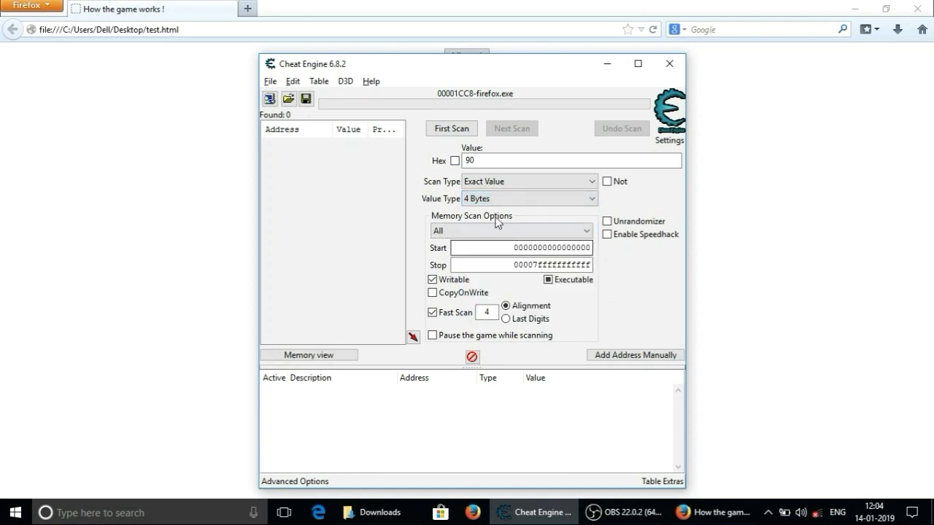
left_click(481, 159)
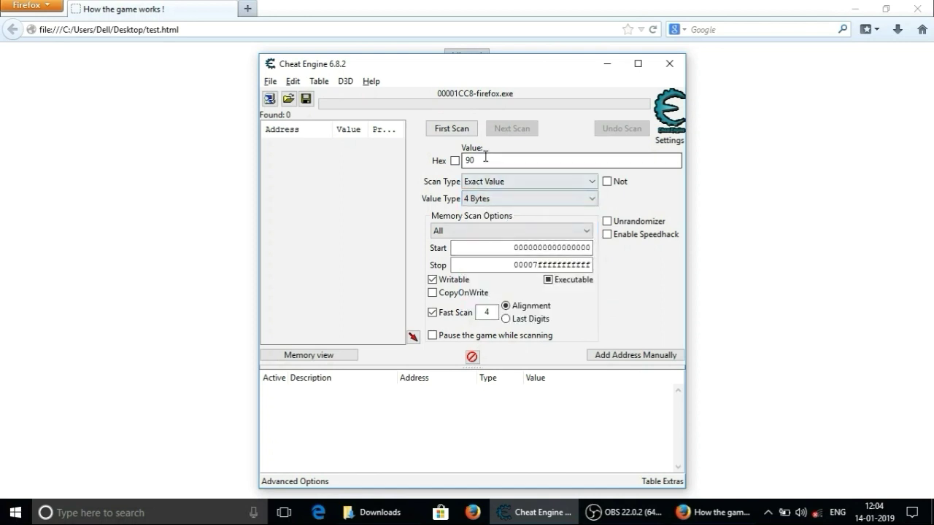
left_click(452, 129)
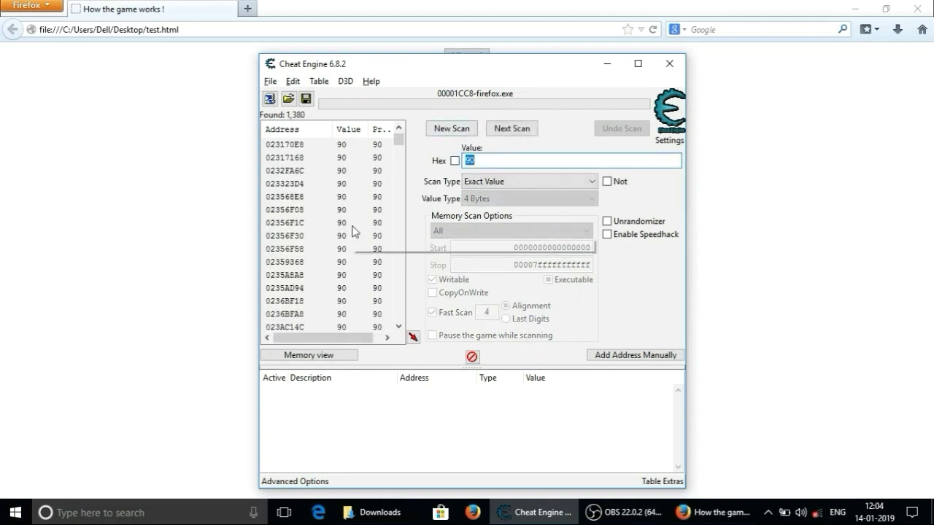
mouse_move(401, 140)
left_mouse_down()
mouse_move(402, 214)
mouse_move(399, 131)
left_mouse_up()
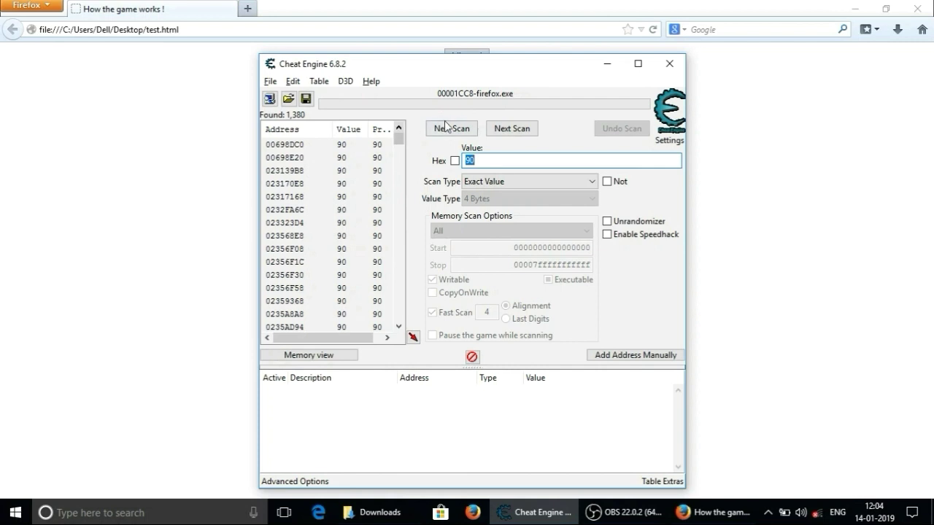
Return to the Firefox game page, hit again, read the new current hp and dismiss the messages
left_click(606, 64)
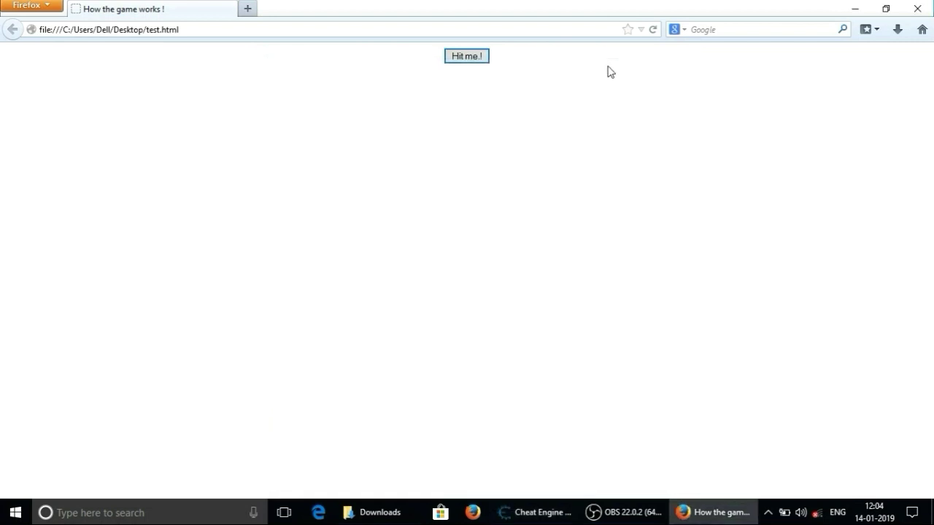
left_click(471, 62)
key("Return")
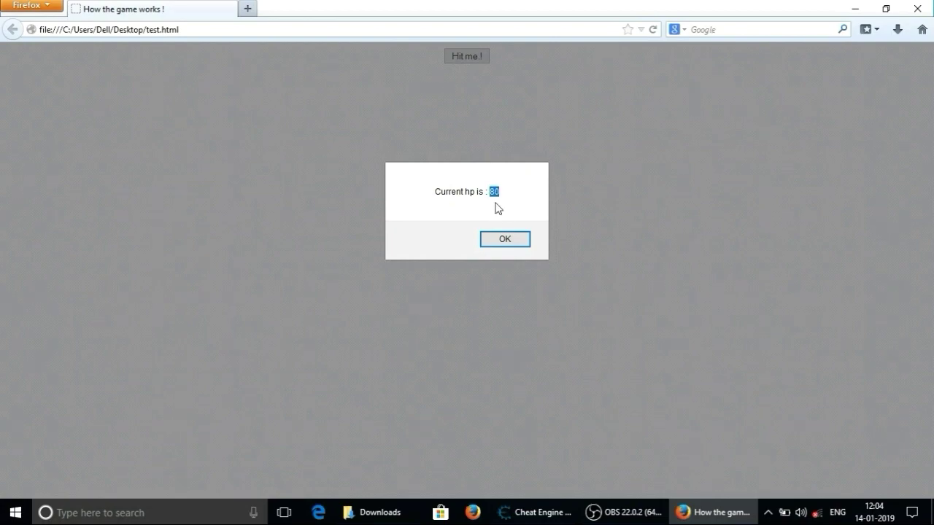
left_click(503, 240)
Switch back to Cheat Engine and narrow the results with a next scan for the value 80
key("alt+Tab")
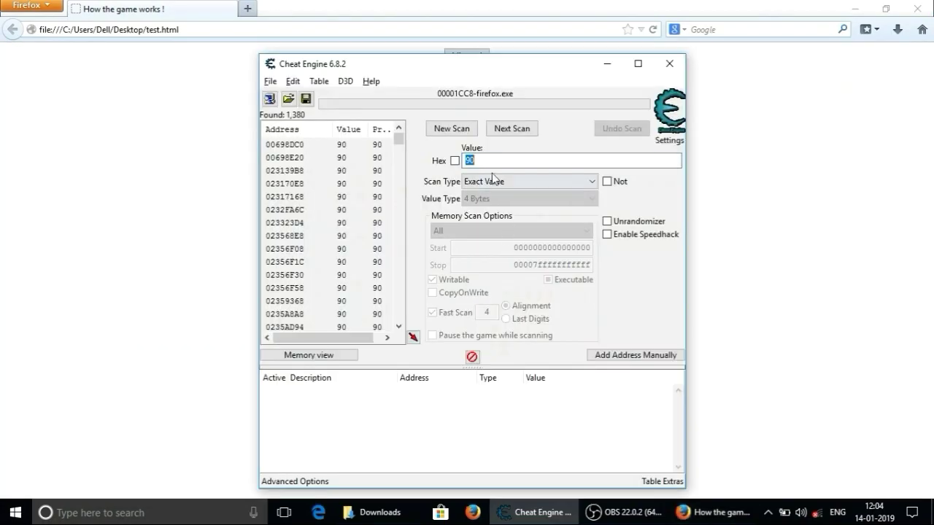
left_click(490, 155)
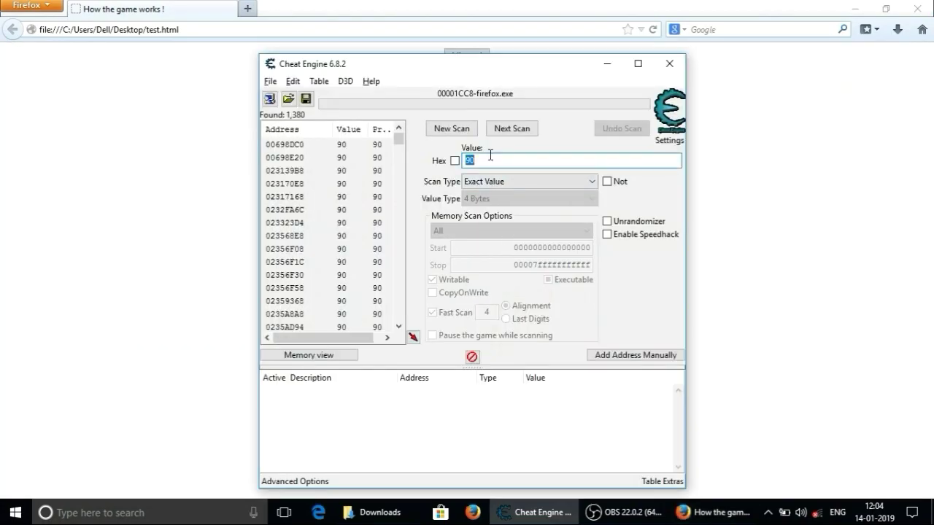
type("80")
left_click(512, 128)
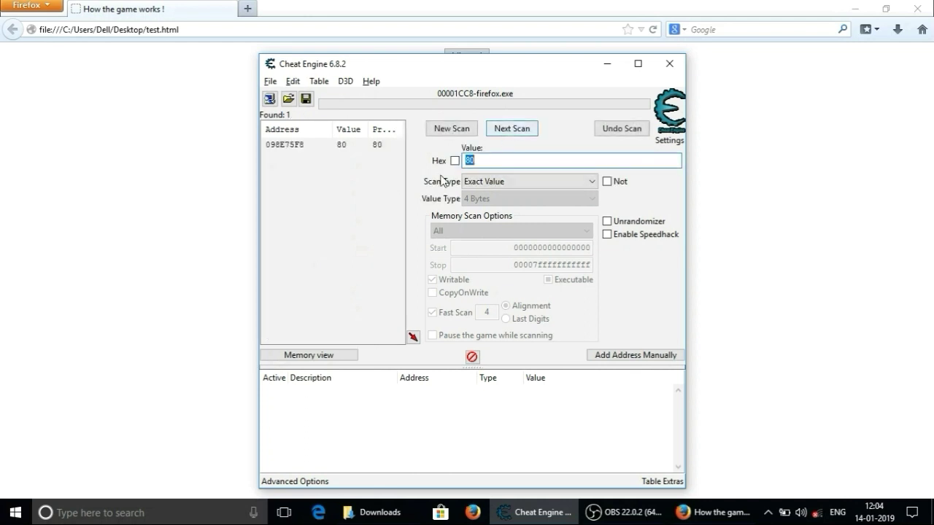
Add the found address to the address list and change its value to 810
left_click(341, 147)
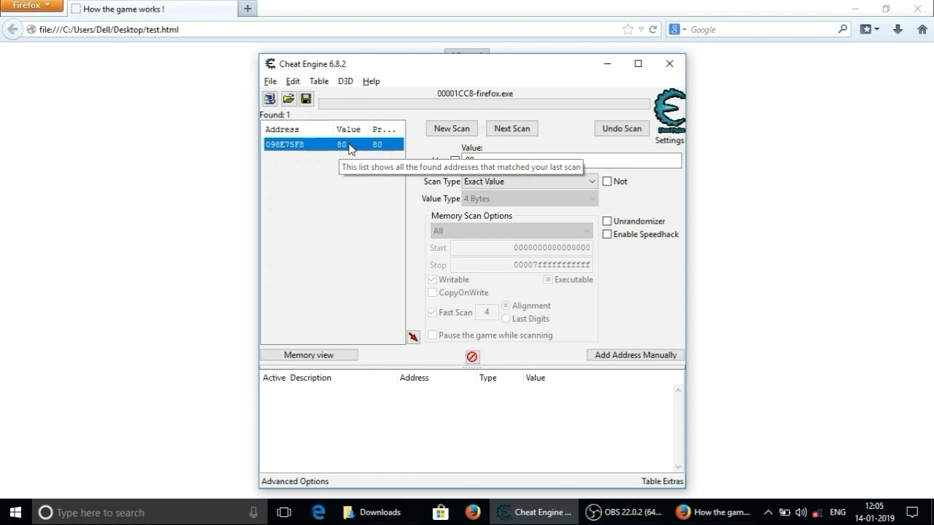
double_click(350, 149)
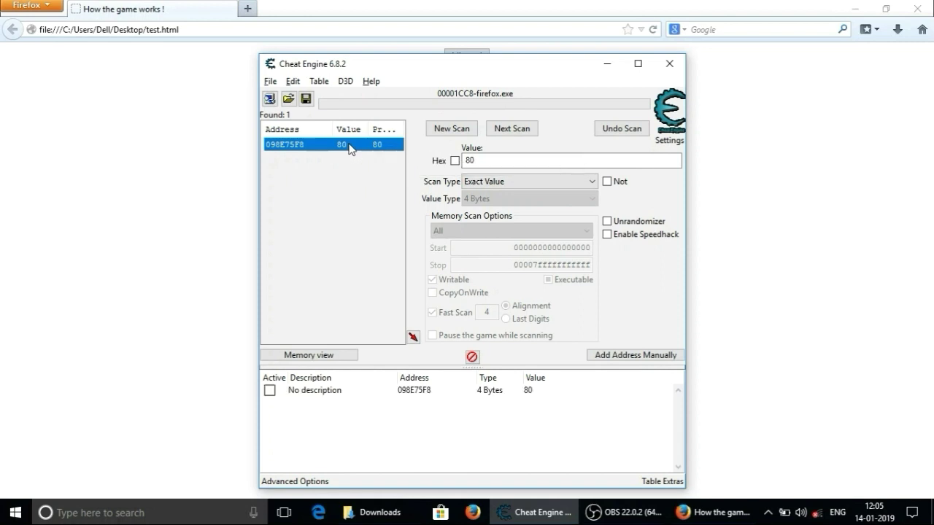
left_click(529, 393)
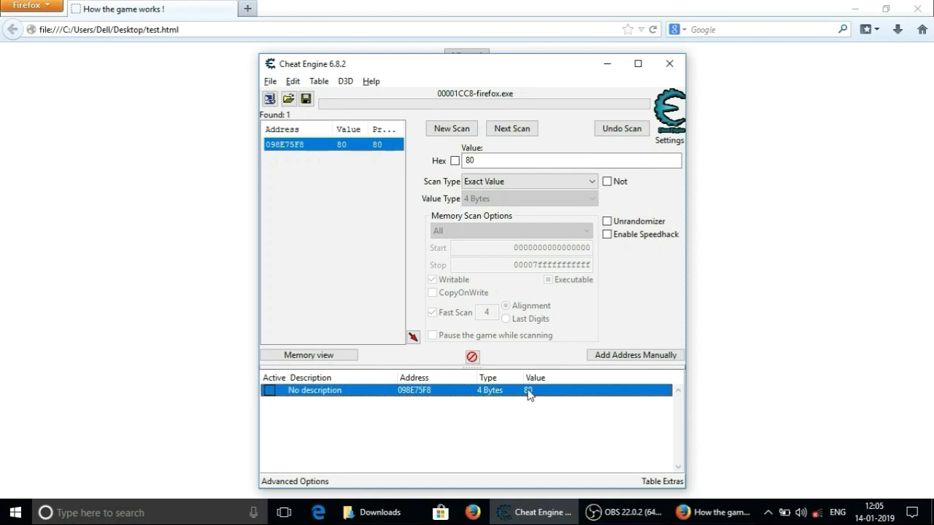
double_click(529, 393)
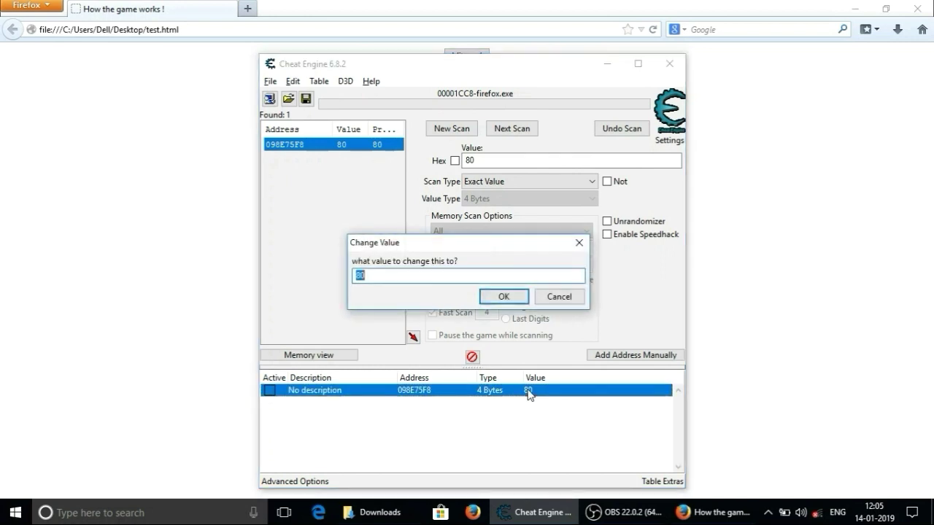
left_click(399, 274)
type("810")
key("Return")
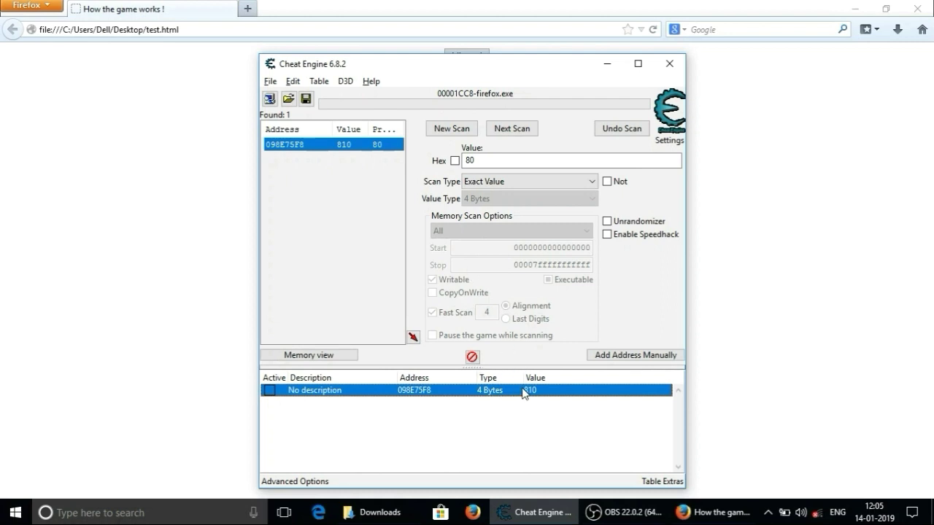
Switch to the Firefox game page, hit once more to check the modified hp and dismiss both messages
key("alt+Tab")
left_click(471, 56)
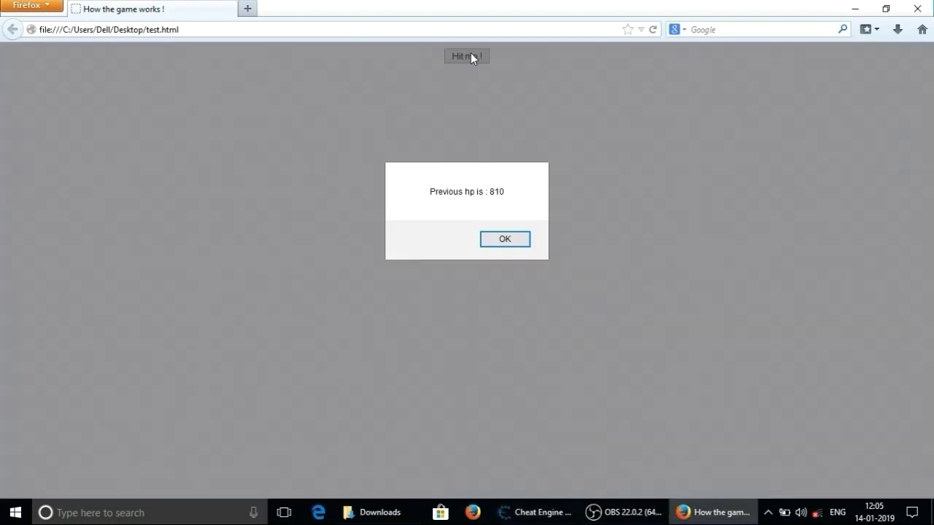
double_click(497, 192)
key("Return")
double_click(494, 191)
left_click(516, 245)
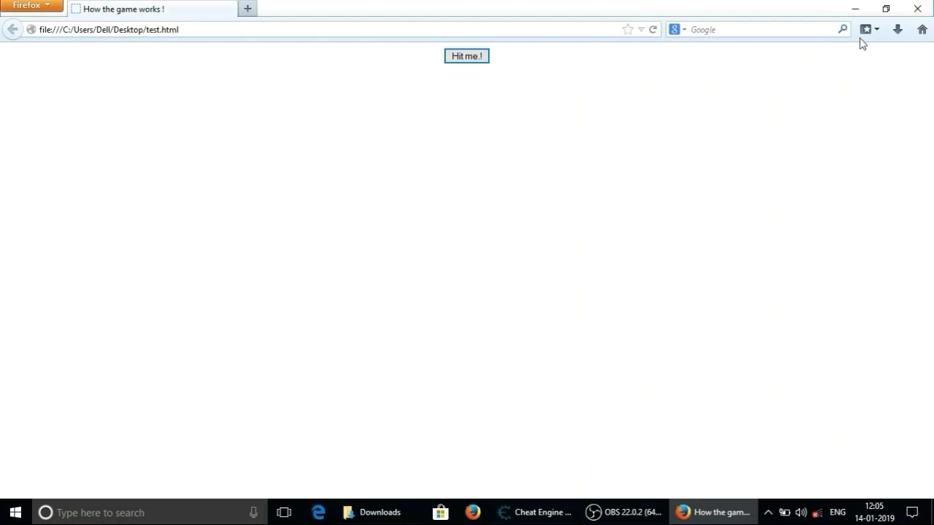
Minimize Firefox, open the E:\FPS folder, launch fps game.exe and move briefly in the game
left_click(854, 8)
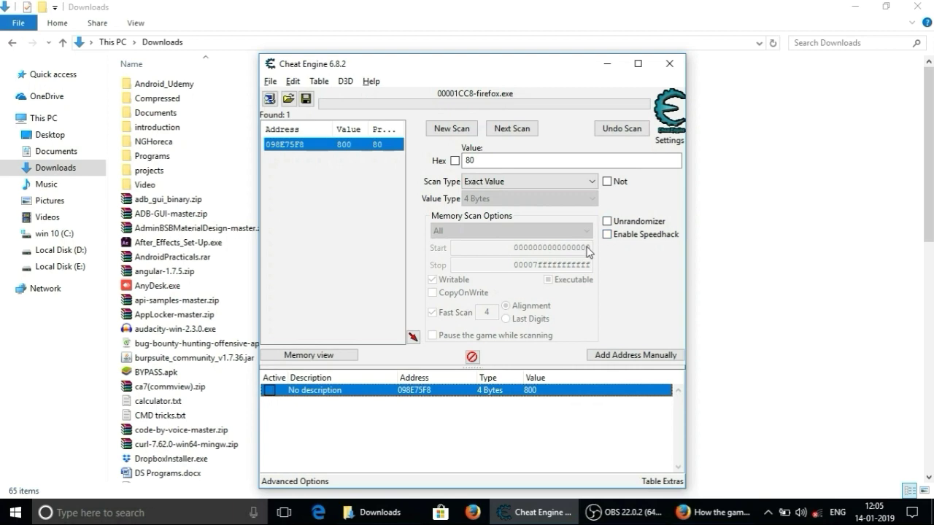
key("super")
type("E:")
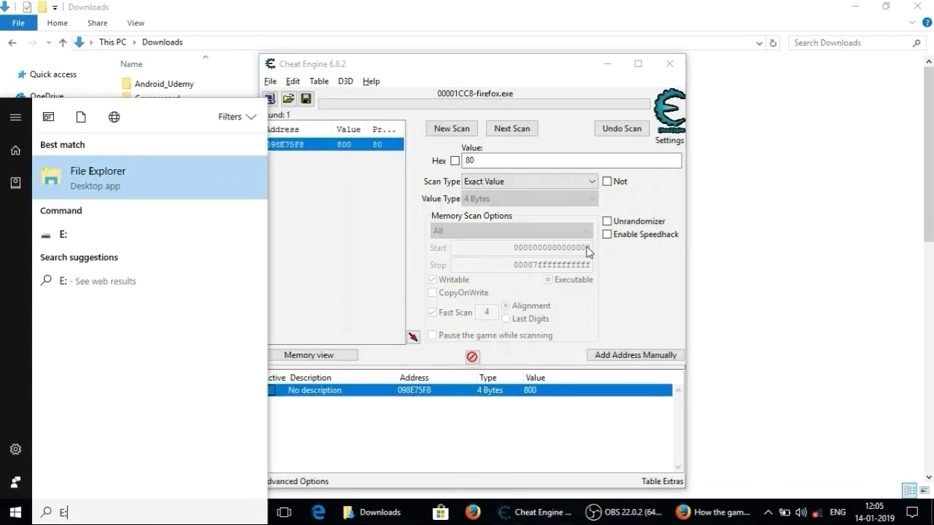
type("\\fp")
key("Return")
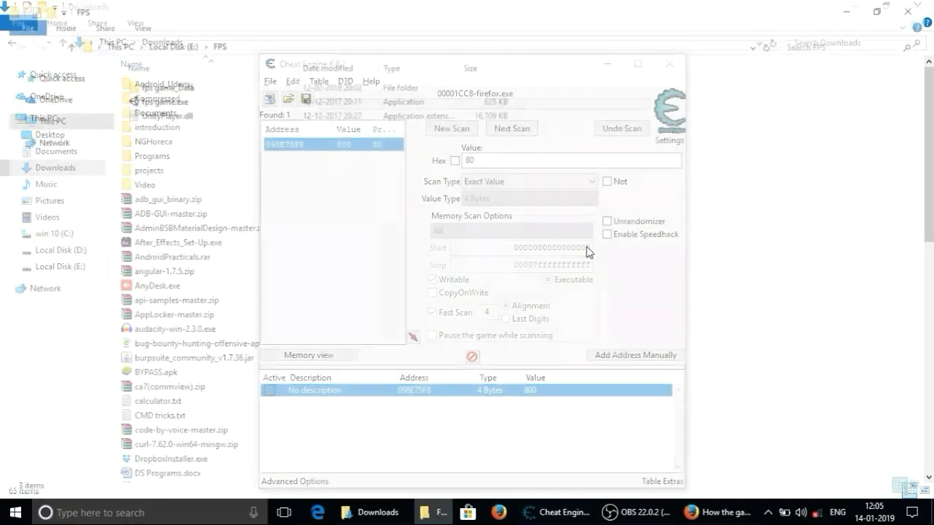
key("Down")
key("Down")
key("Return")
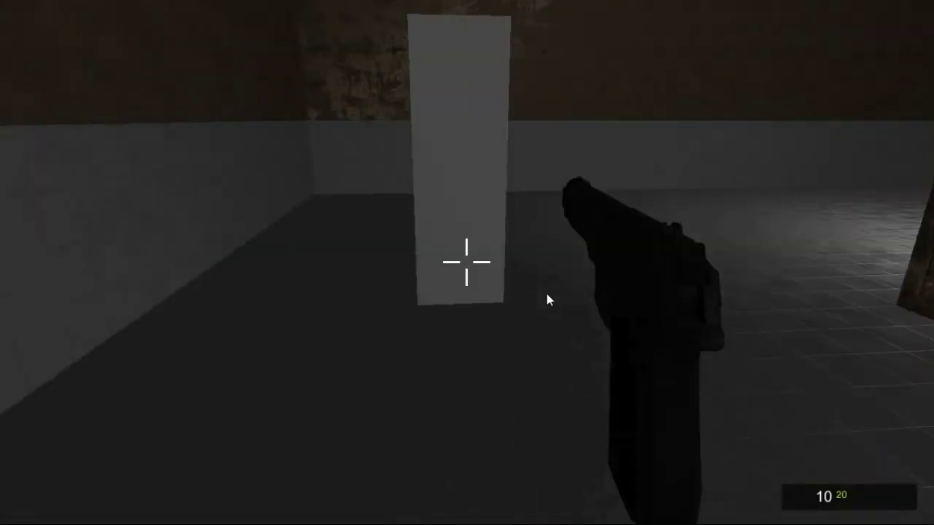
key("s")
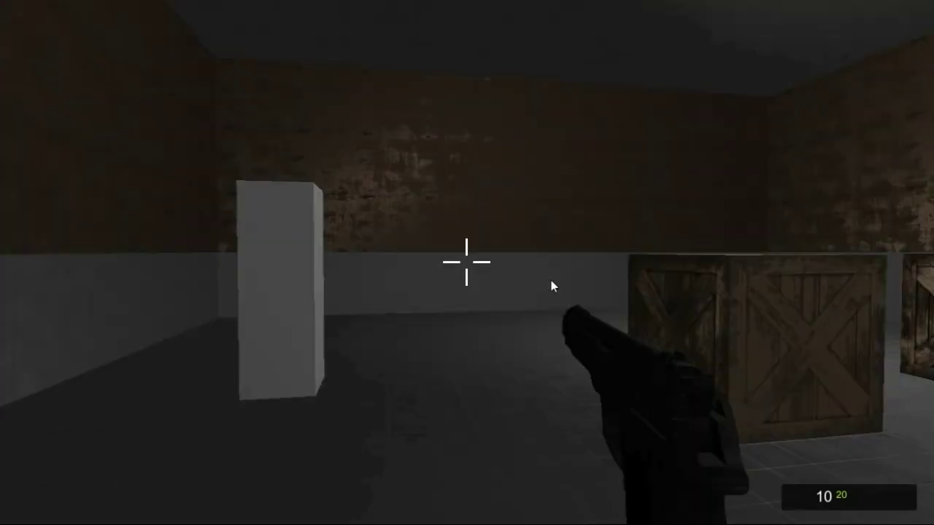
Switch to Cheat Engine, attach it to the fps game process and decline keeping the current address list
key("alt+Tab")
key("alt+Tab")
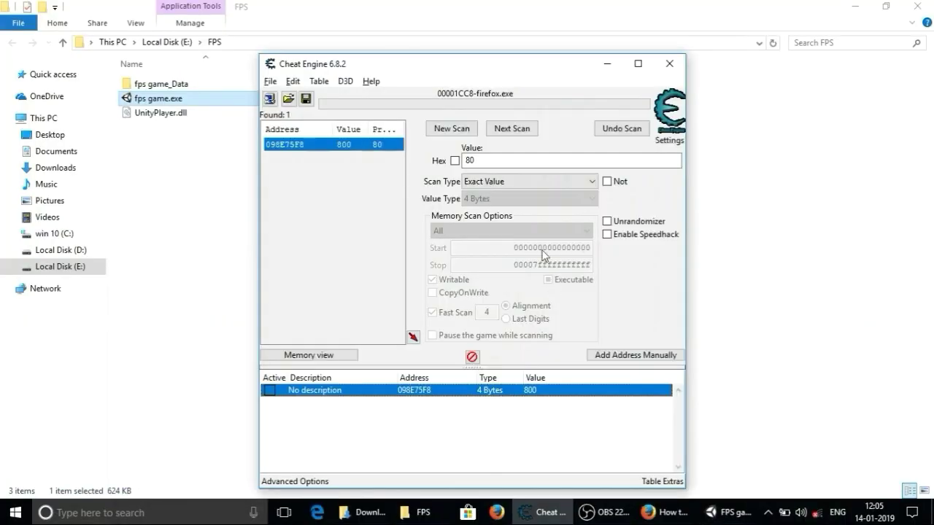
left_click(270, 99)
scroll(452, 313, "down", 2)
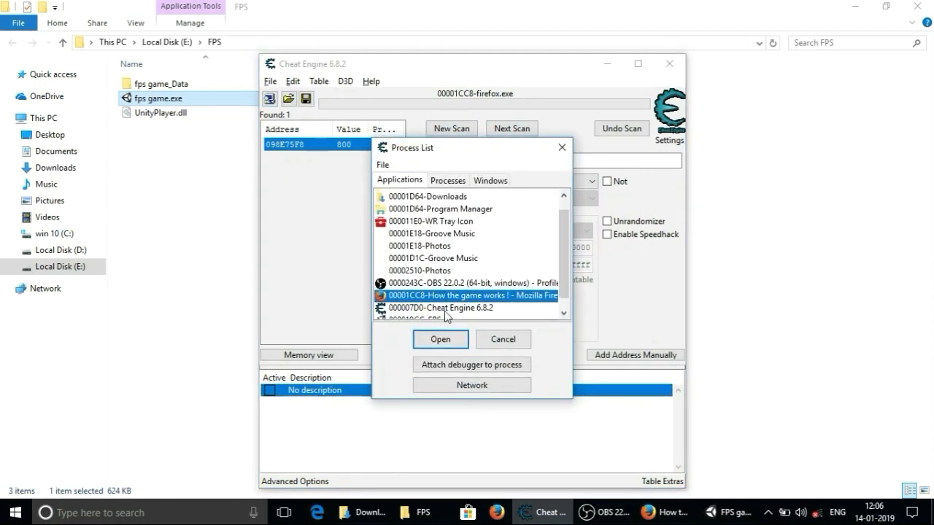
left_click(458, 311)
left_click(445, 344)
left_click(556, 256)
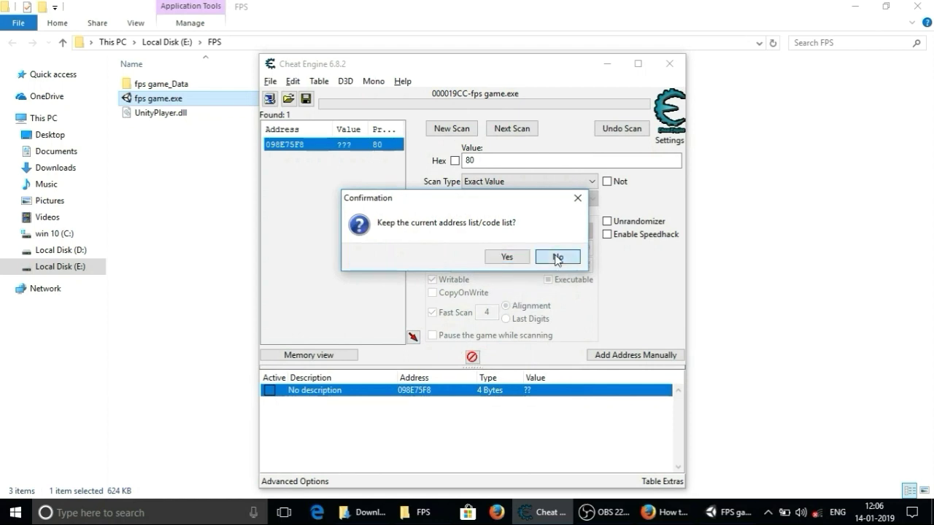
Start a new scan of the fps game process for the exact value 10 and browse the found addresses
left_click(451, 128)
type("10")
key("Return")
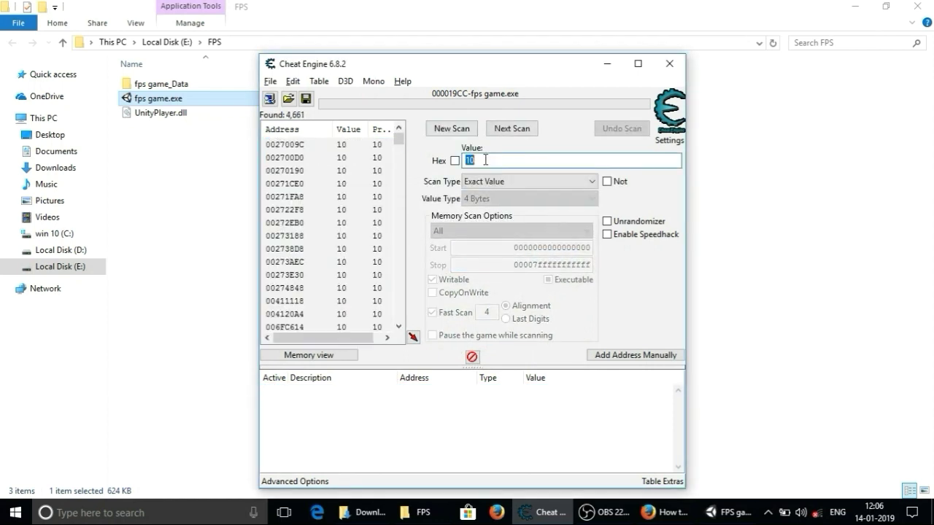
left_click_drag(399, 138, 400, 179)
Switch to the FPS game and fire until 8 bullets remain, return to Cheat Engine and narrow the scan to 8
key("alt+Tab")
left_click(400, 182)
key("alt+Tab")
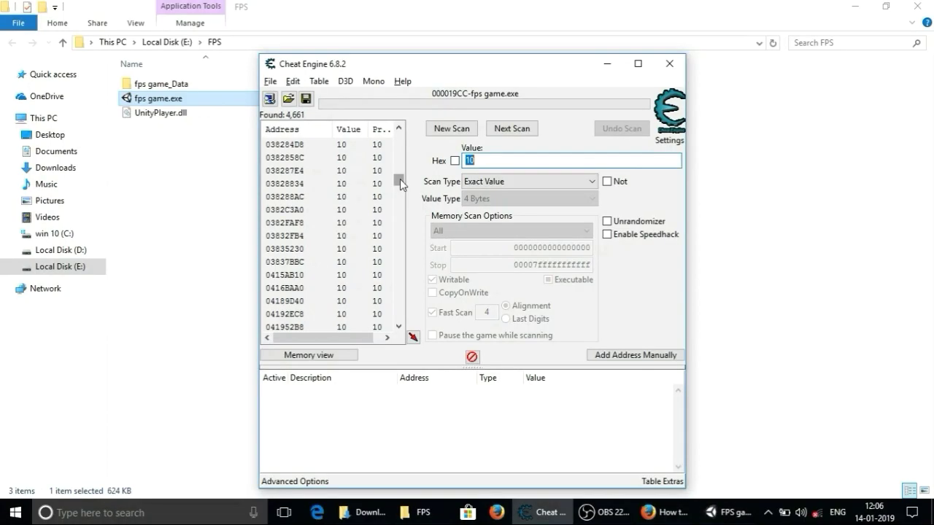
type("8")
key("Return")
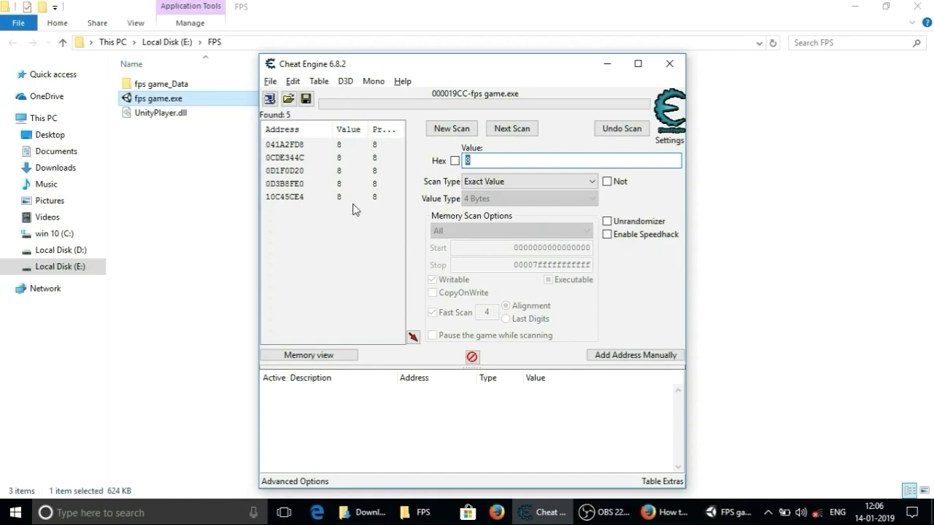
Fire down to 6 bullets in the FPS game, return to Cheat Engine and narrow the scan to 6
key("alt+Tab")
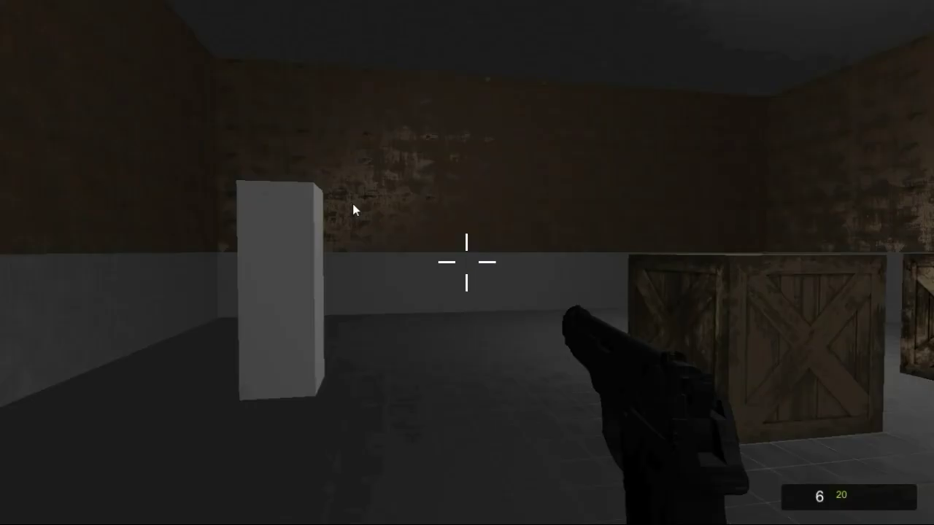
key("alt+Tab")
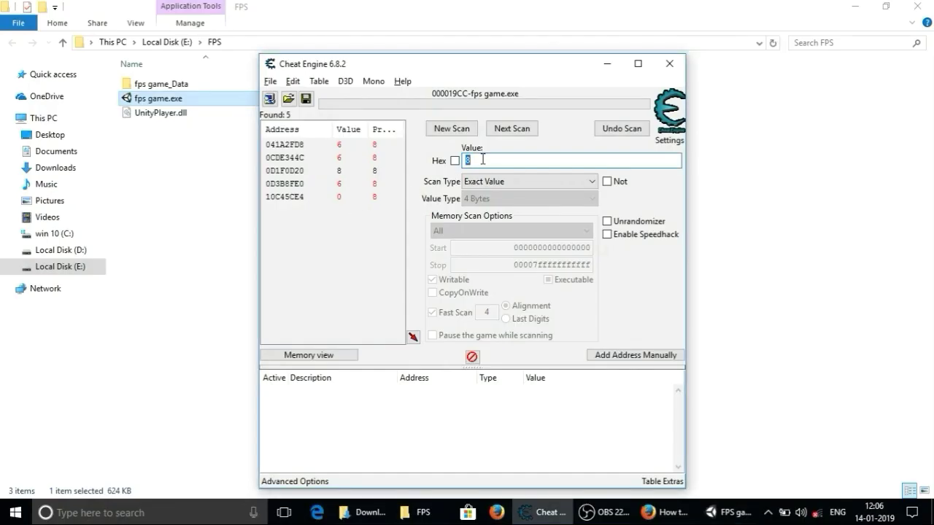
type("6")
key("Return")
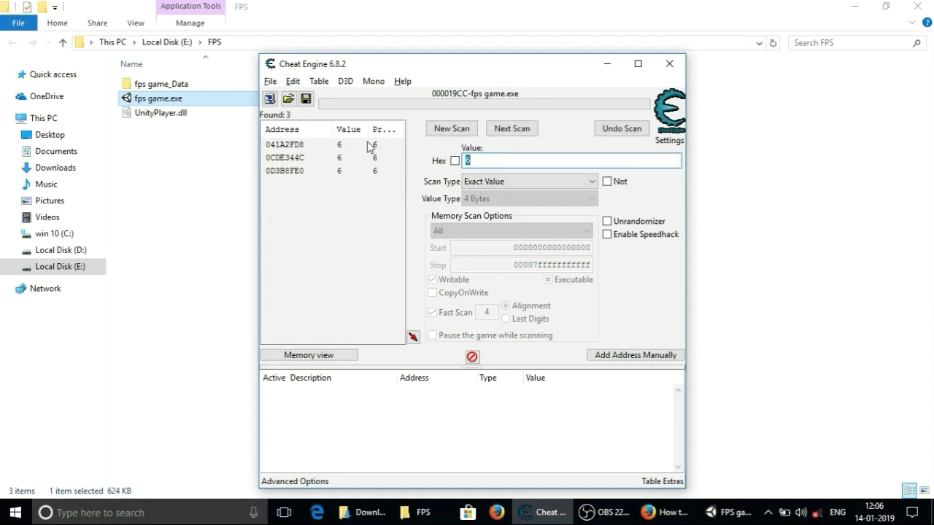
Fire one shot in the FPS game, return to Cheat Engine and narrow the scan to 5
key("alt+Tab")
left_click(373, 180)
key("alt+Tab")
type("5")
key("Return")
Fire another shot in the FPS game, return to Cheat Engine and narrow the scan to 4
key("alt+Tab")
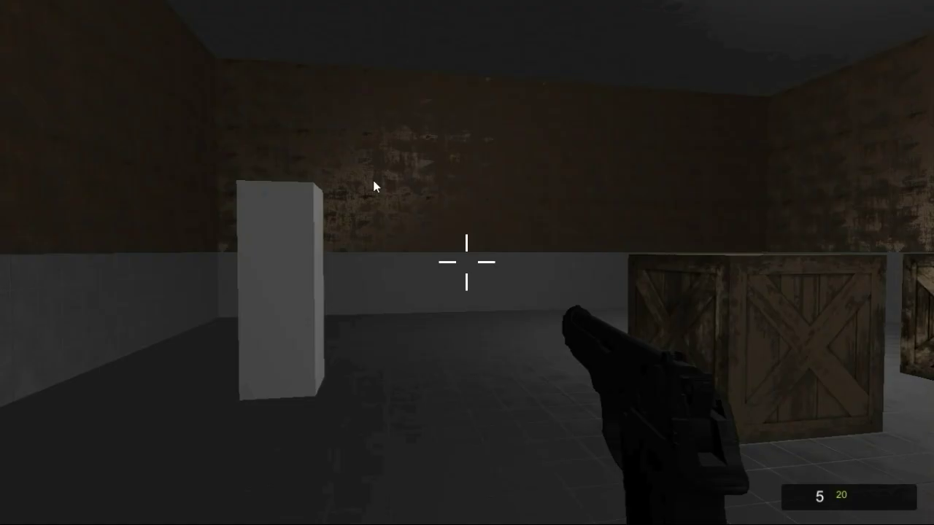
left_click(373, 180)
key("alt+Tab")
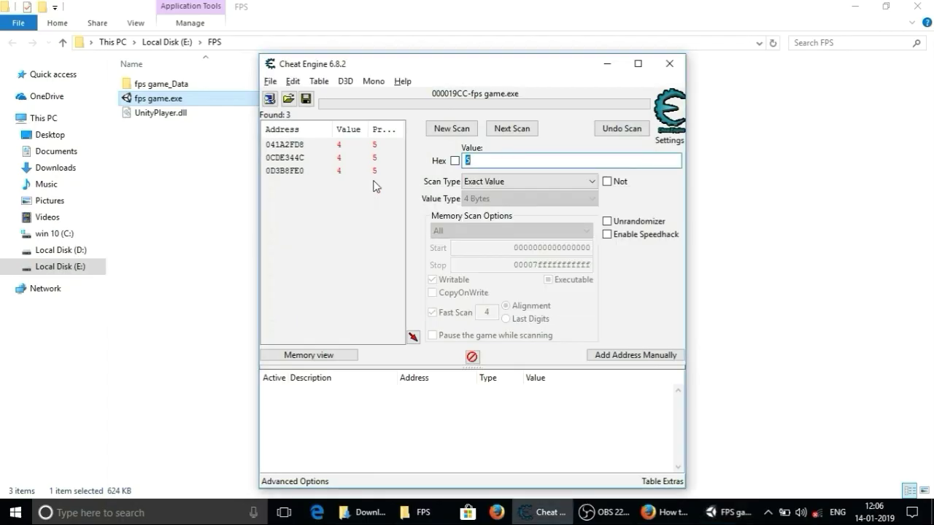
type("4")
key("Return")
Select all three found addresses and add them to the address list
left_click(355, 145)
left_click(352, 159)
left_click(352, 171)
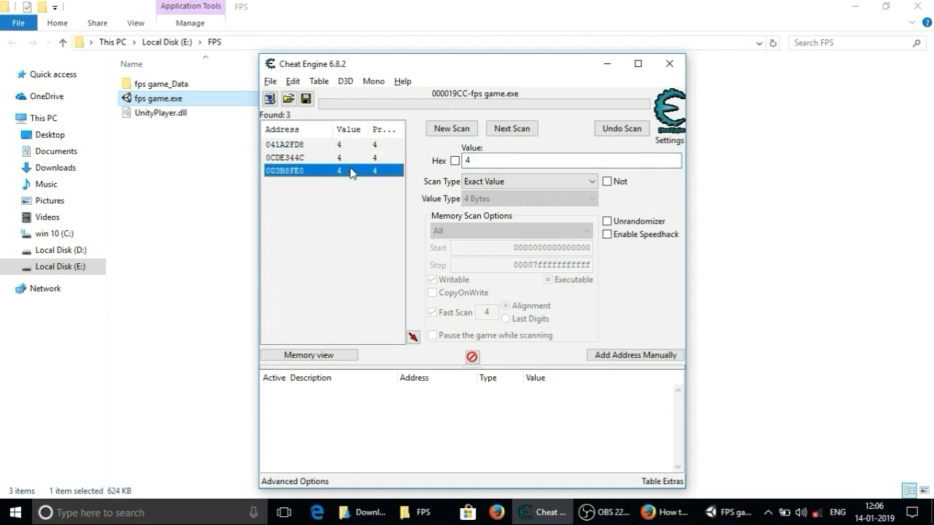
left_click_drag(337, 216, 337, 138)
left_click(343, 203)
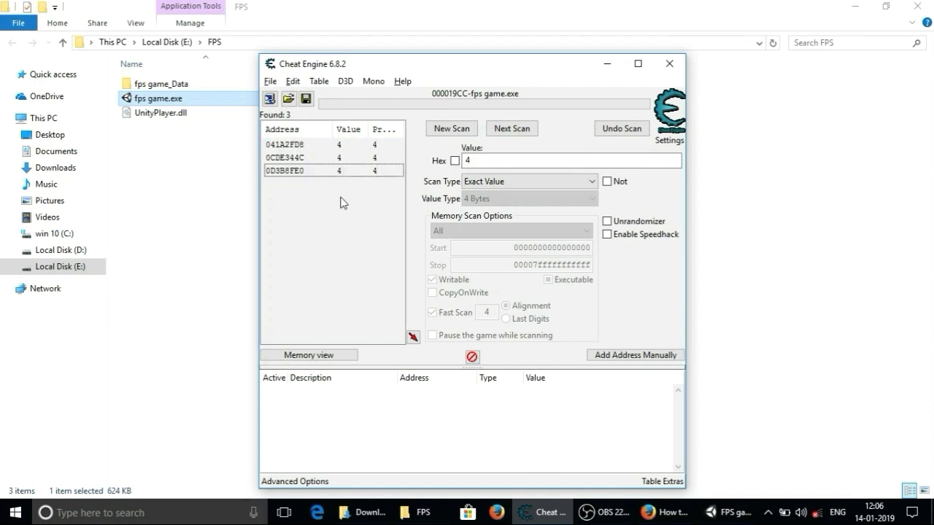
left_click(341, 172)
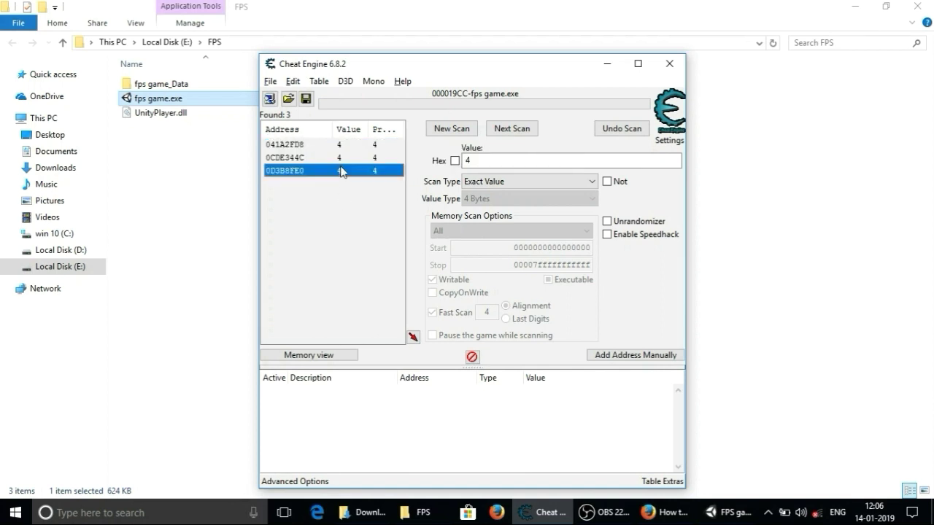
key("ctrl+a")
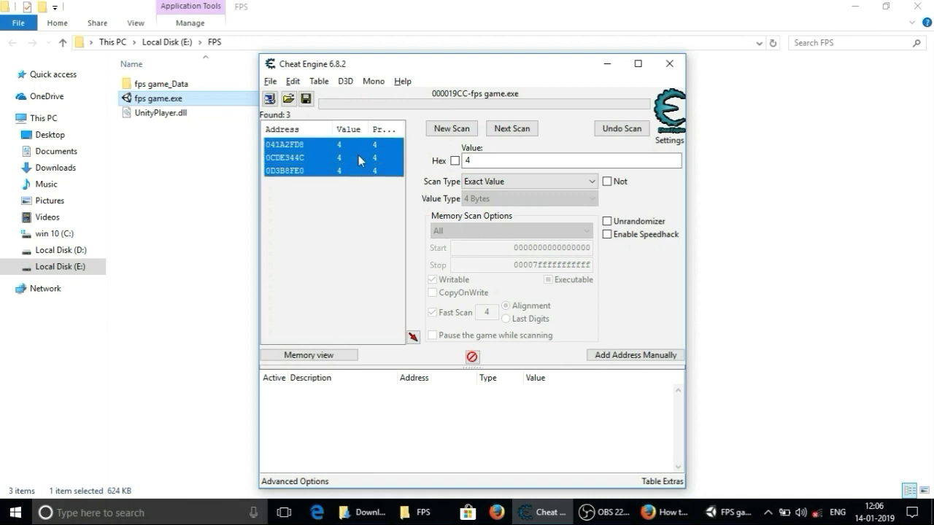
right_click(358, 156)
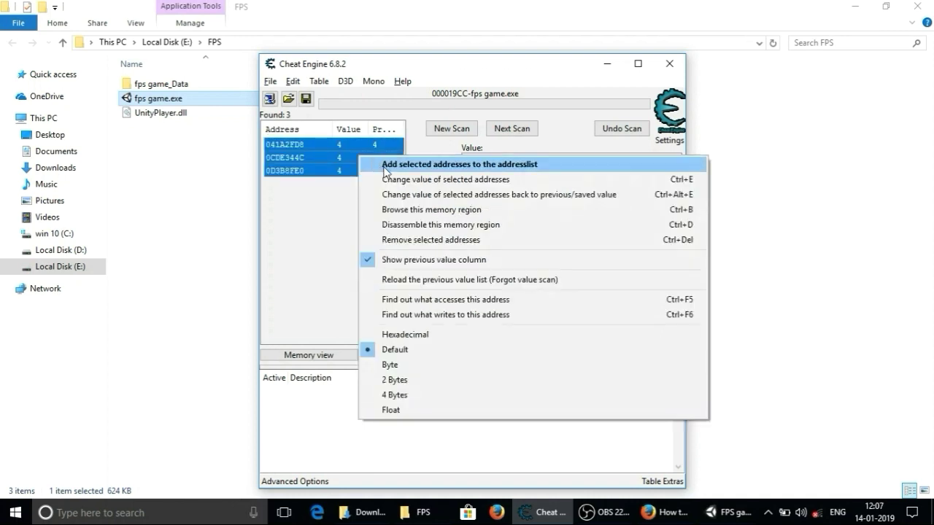
left_click(385, 166)
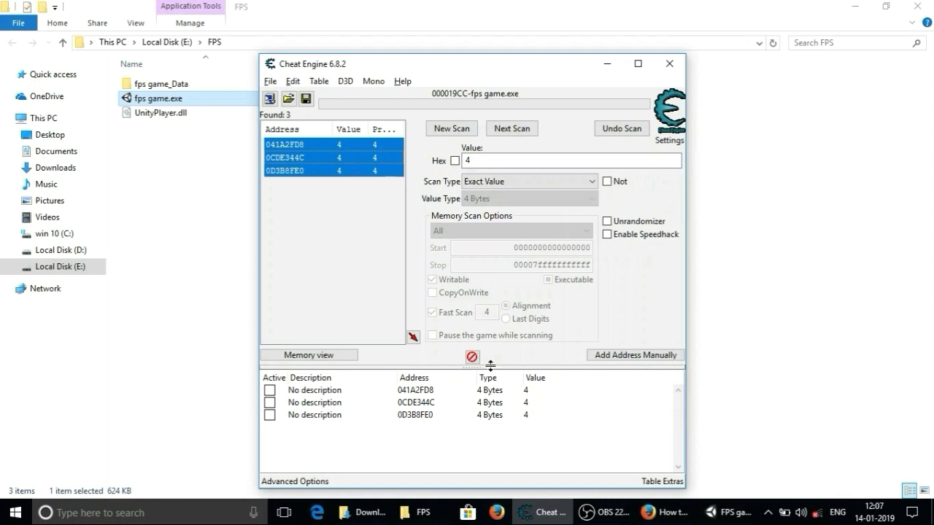
Change the value of each of the three addresses in the address list to 1000
double_click(532, 390)
type("10")
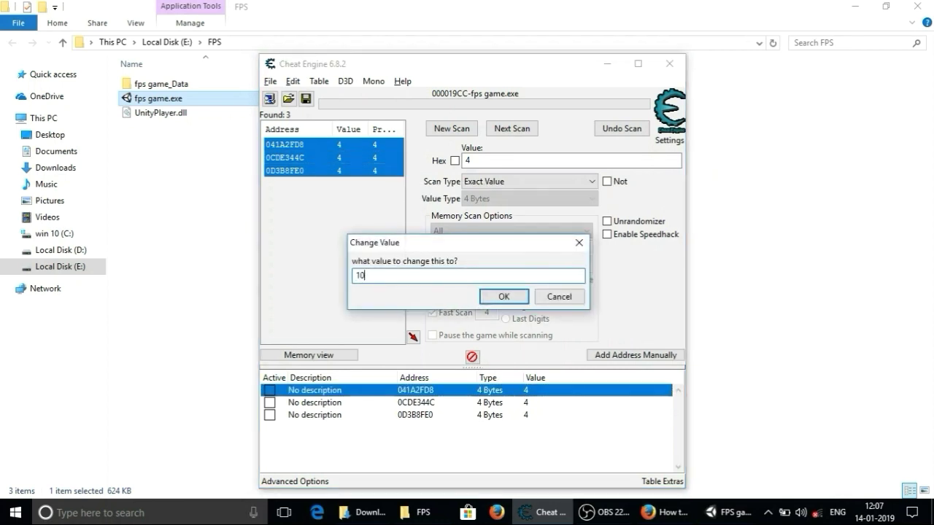
type("00")
key("Return")
double_click(530, 403)
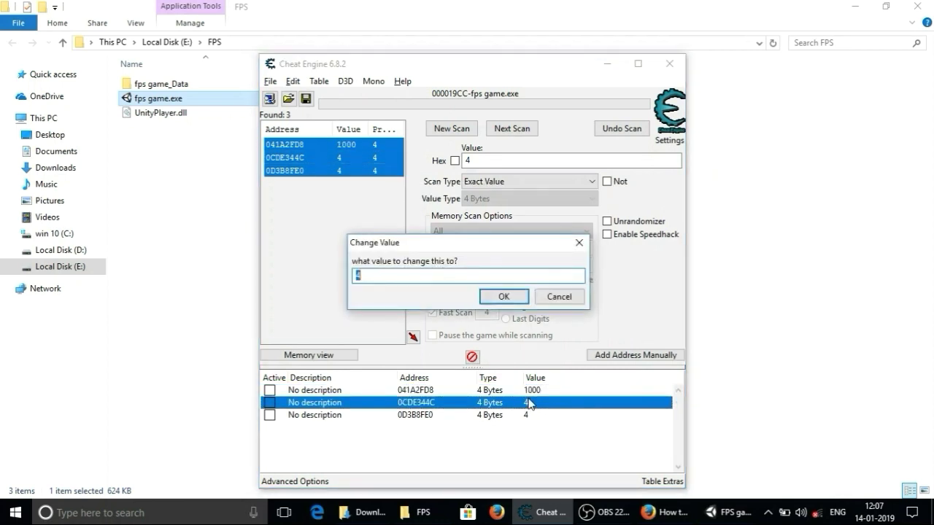
type("1000")
key("Return")
left_click(530, 415)
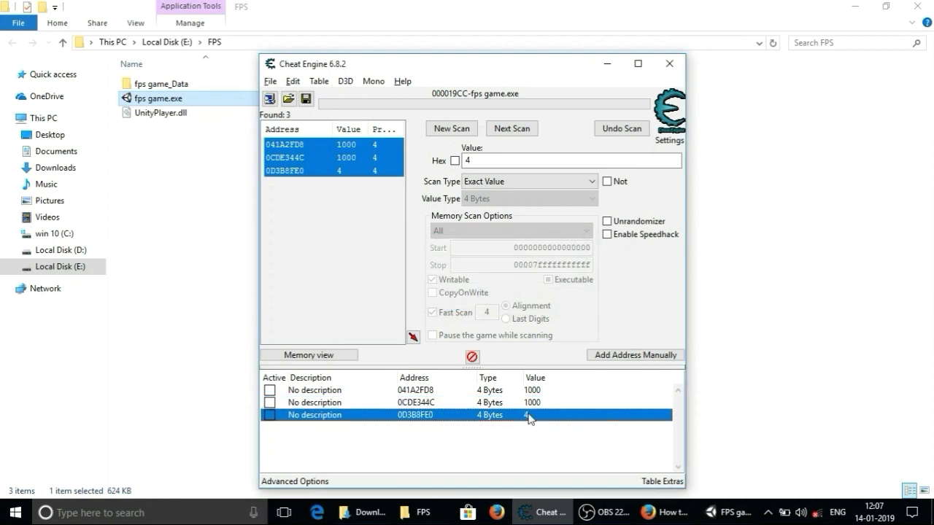
double_click(530, 415)
type("1000")
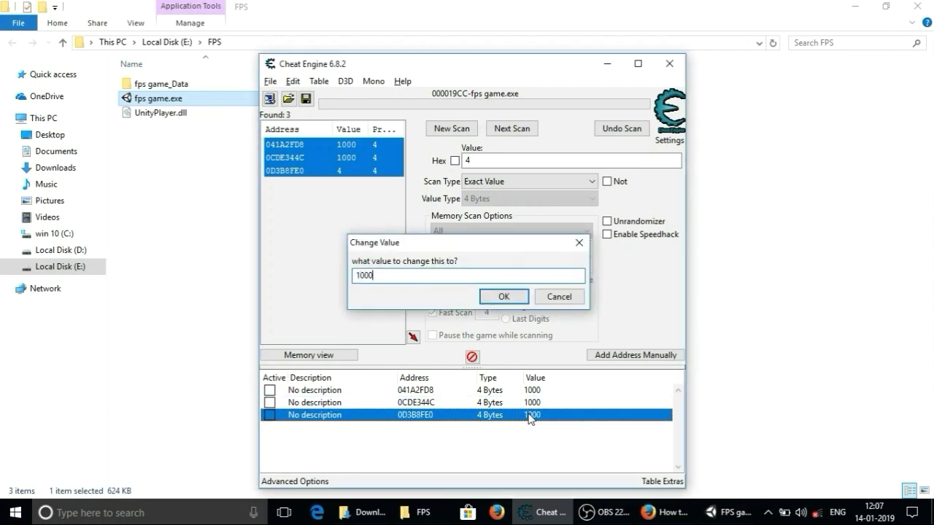
key("Return")
Switch to the FPS game, fire several shots and move around to check the modified ammo count
key("alt+Tab")
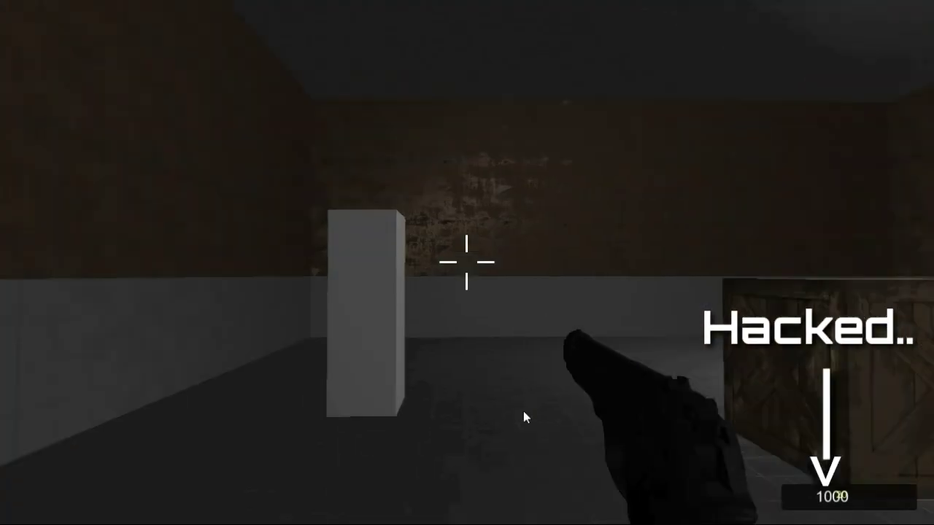
left_click(526, 410)
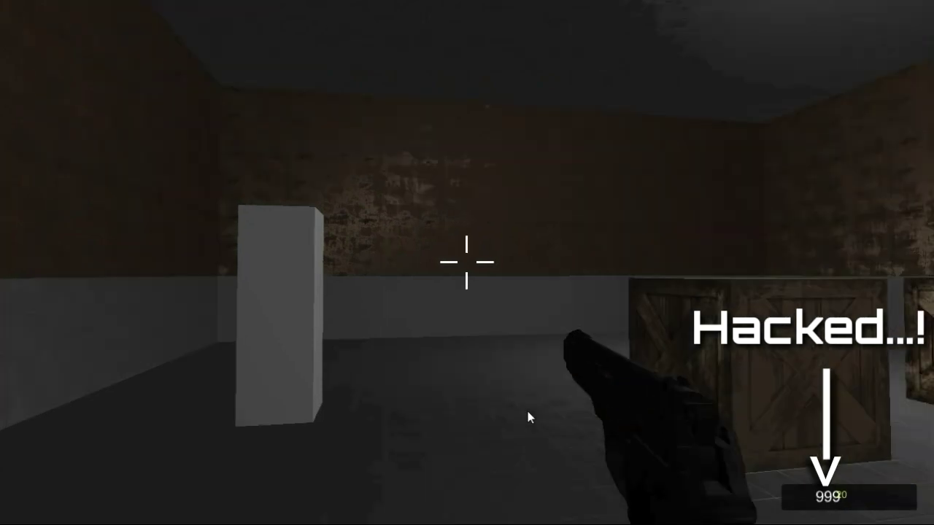
left_click(527, 412)
left_click(527, 411)
left_click(527, 411)
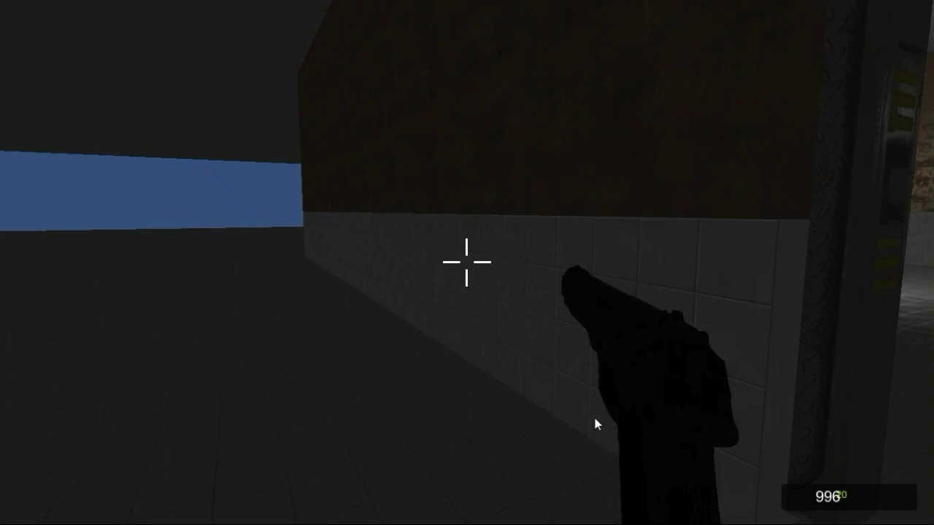
left_click(535, 415)
left_click(535, 415)
key("w")
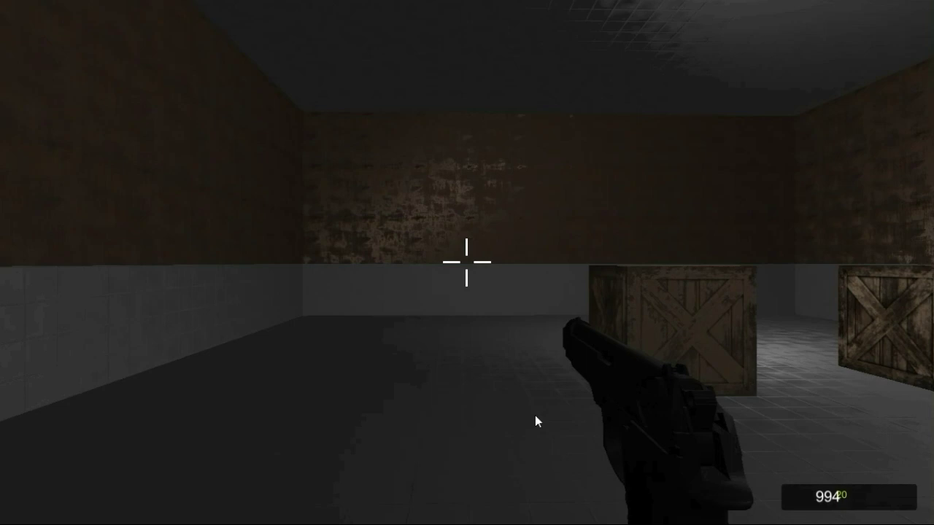
key("w")
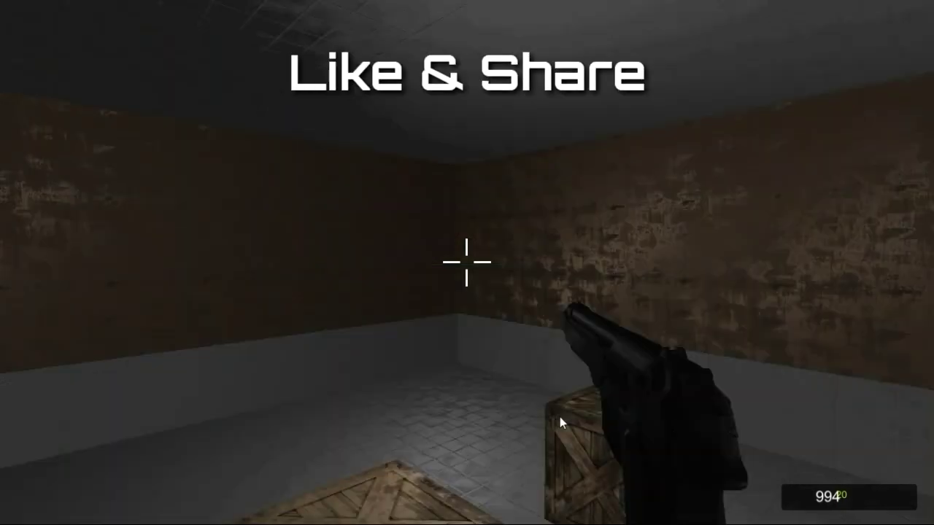
Switch back to Cheat Engine and close it without saving the changes
key("alt+Tab")
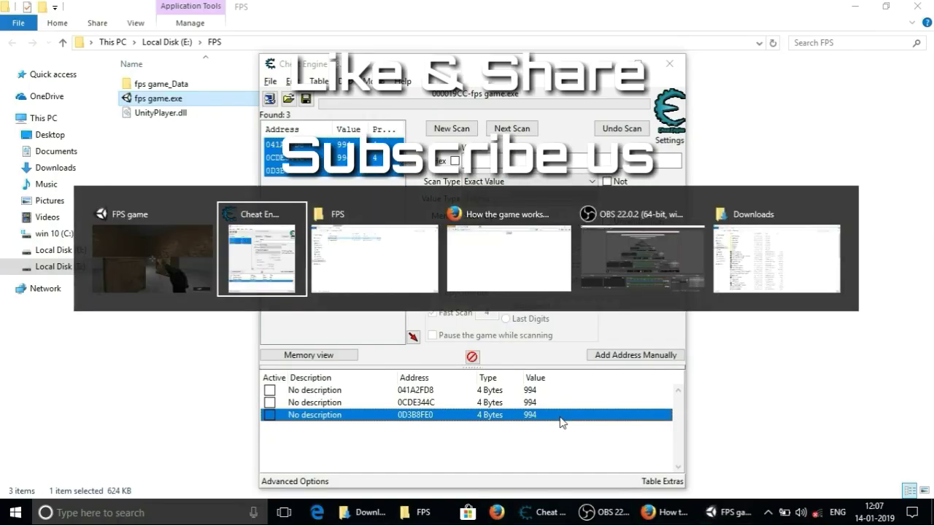
left_click(669, 63)
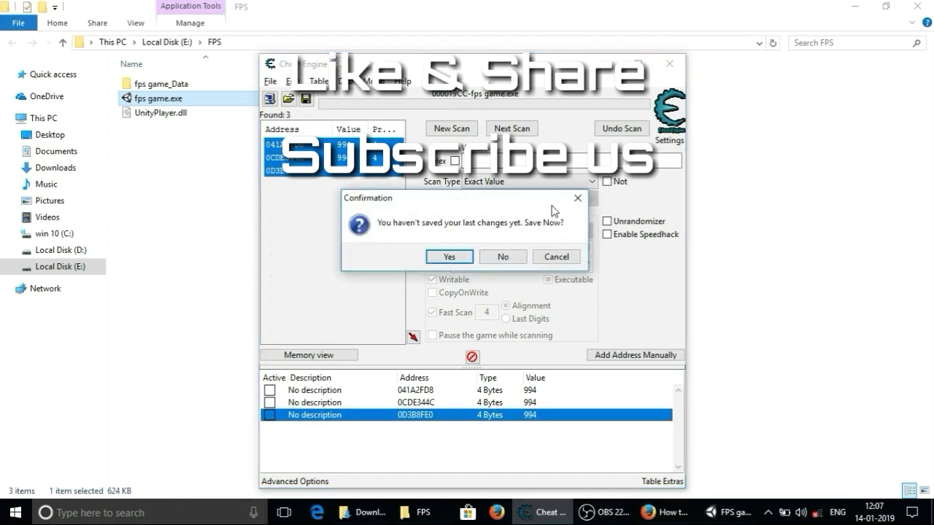
left_click(524, 253)
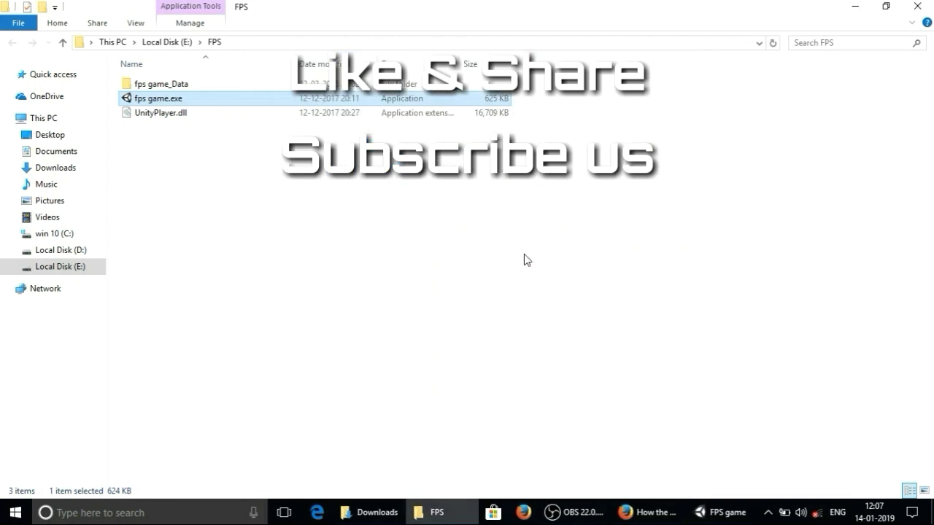